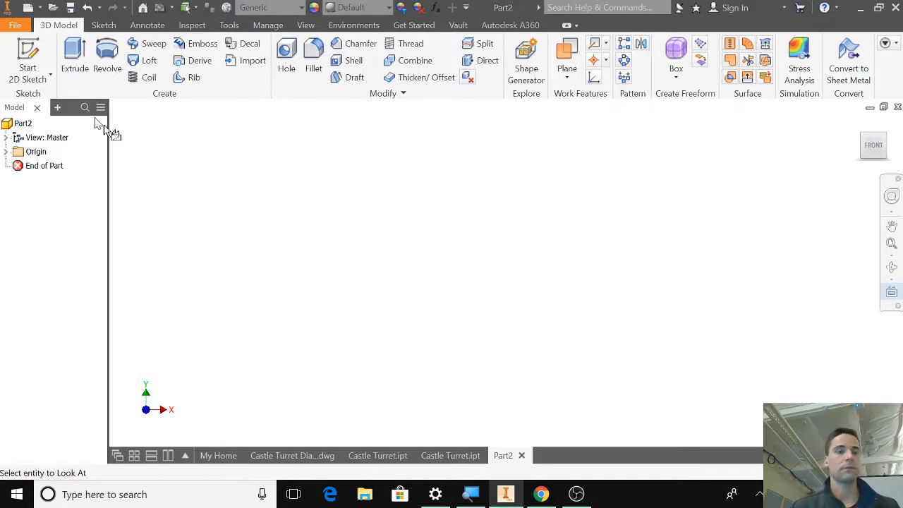
# - Save the new part in the Castle folder under the name Castle Wall II
pyautogui.click(22, 27)
pyautogui.click(61, 187)
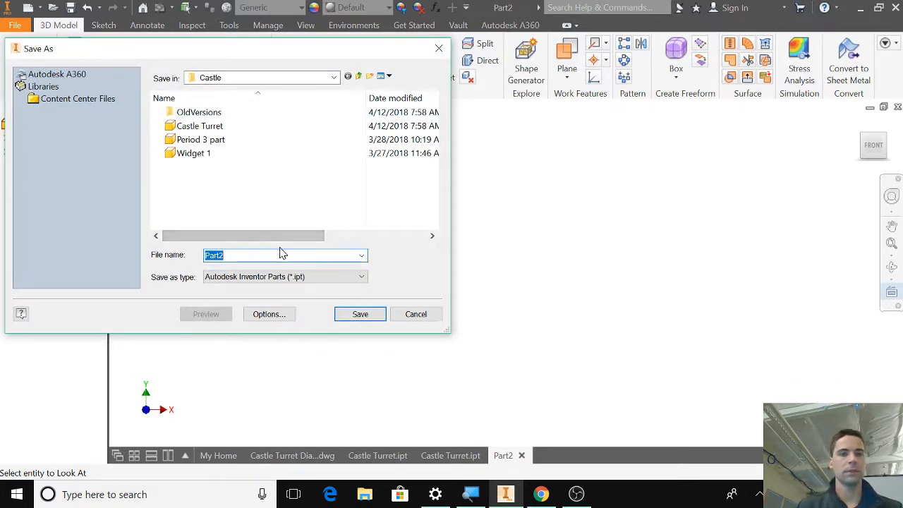
pyautogui.write('Cast')
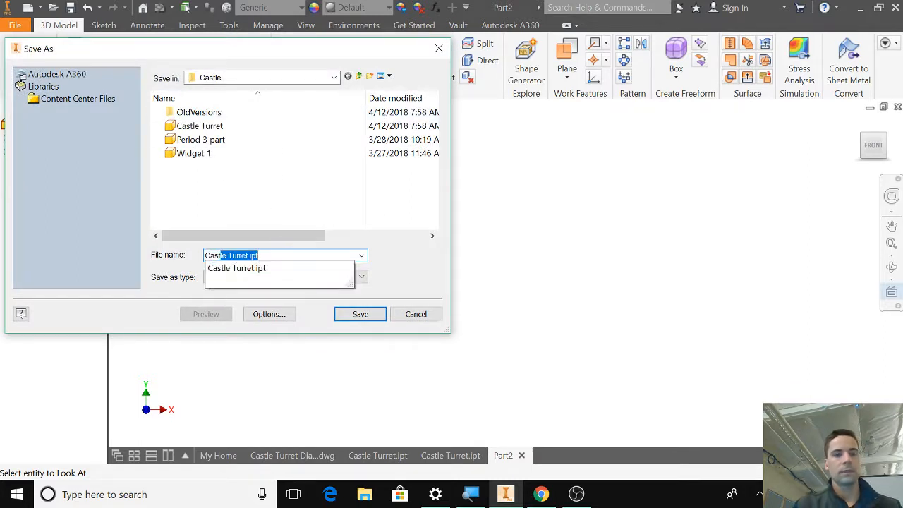
pyautogui.write('le Wall')
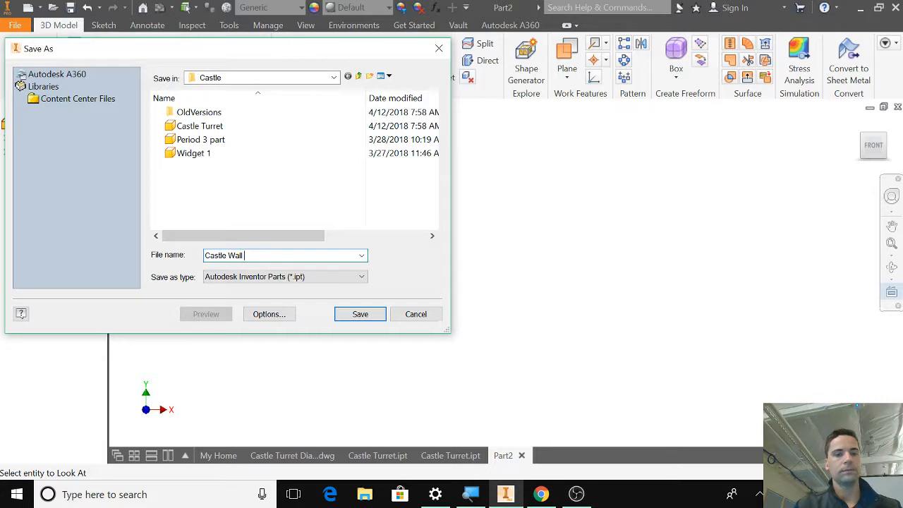
pyautogui.write(' II')
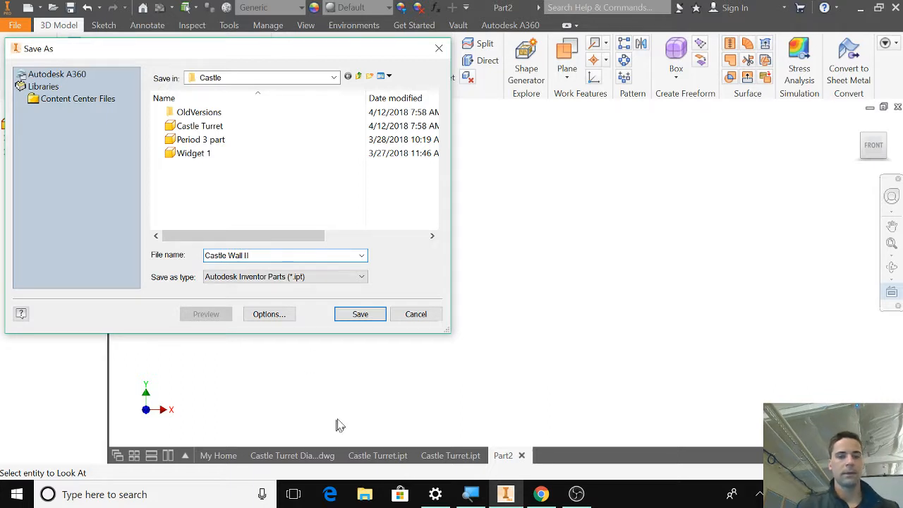
pyautogui.click(361, 316)
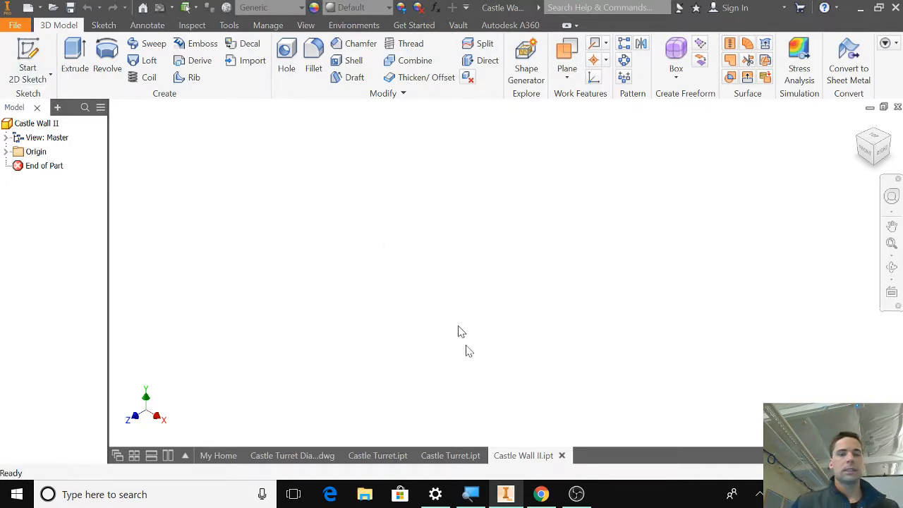
# - Start a 2D sketch on the front XY plane and draw a 25 in vertical line up from the origin
pyautogui.click(28, 63)
pyautogui.click(461, 172)
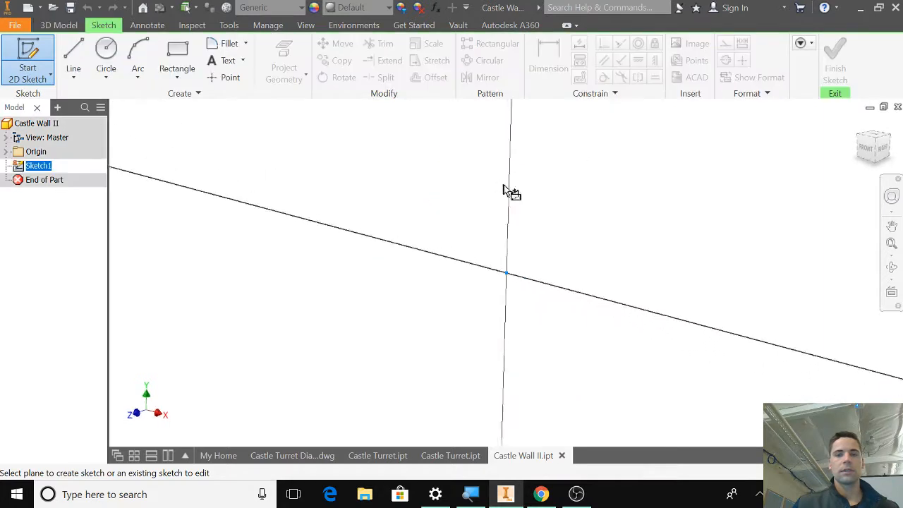
pyautogui.moveTo(597, 221)
pyautogui.mouseDown(button='middle')
pyautogui.moveTo(438, 303)
pyautogui.moveTo(411, 339)
pyautogui.mouseUp(button='middle')
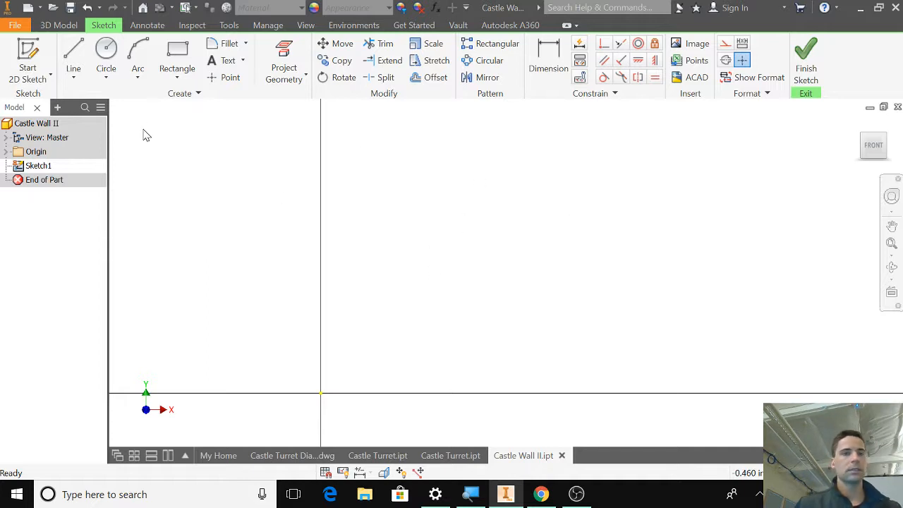
pyautogui.click(79, 51)
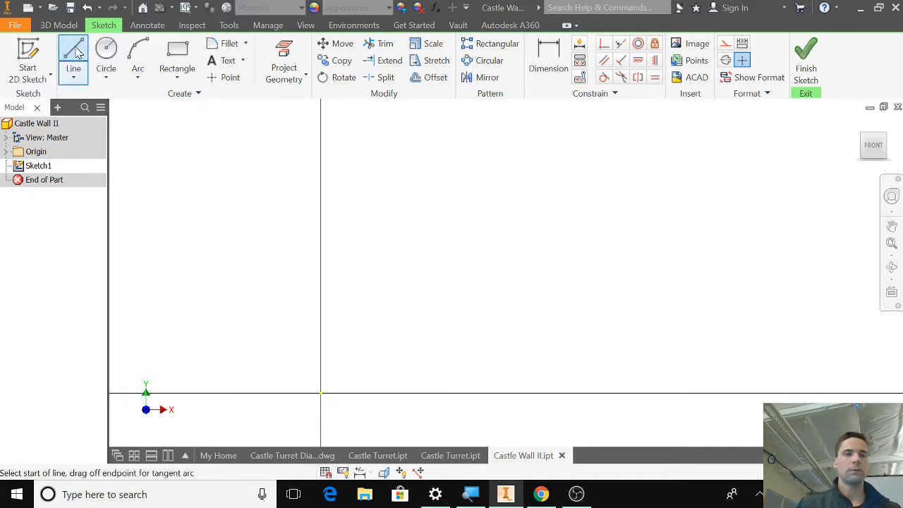
pyautogui.click(321, 392)
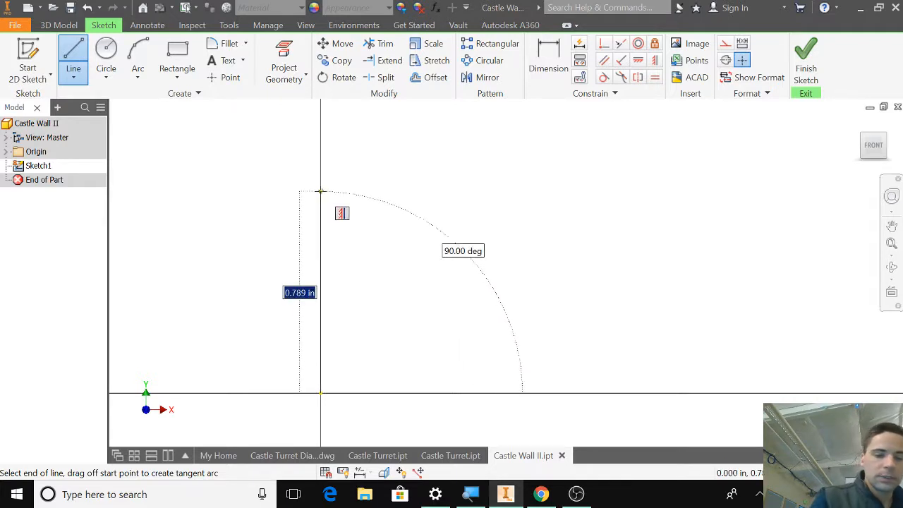
pyautogui.write('25.0')
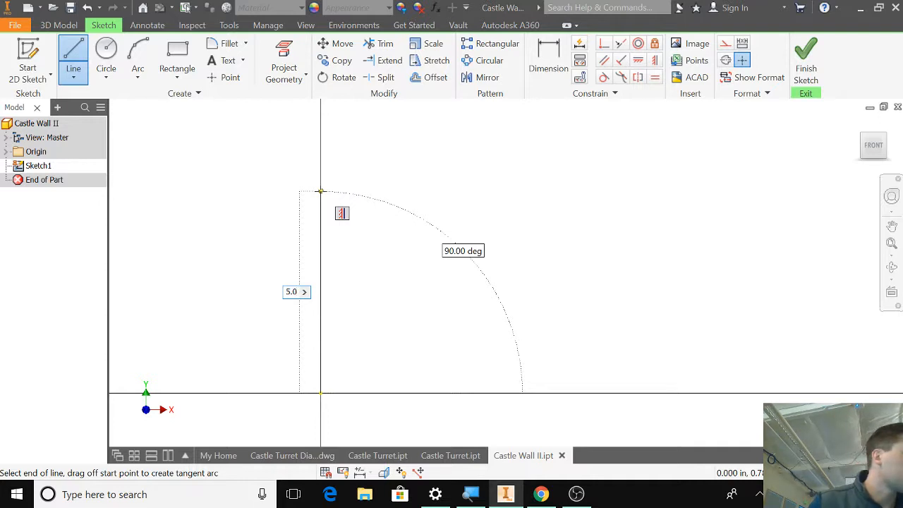
pyautogui.press('Return')
# - Continue the outline from the top of the 25 in line with a 5 in horizontal top edge and a 5 in vertical drop
pyautogui.scroll(-5, 365, 141)
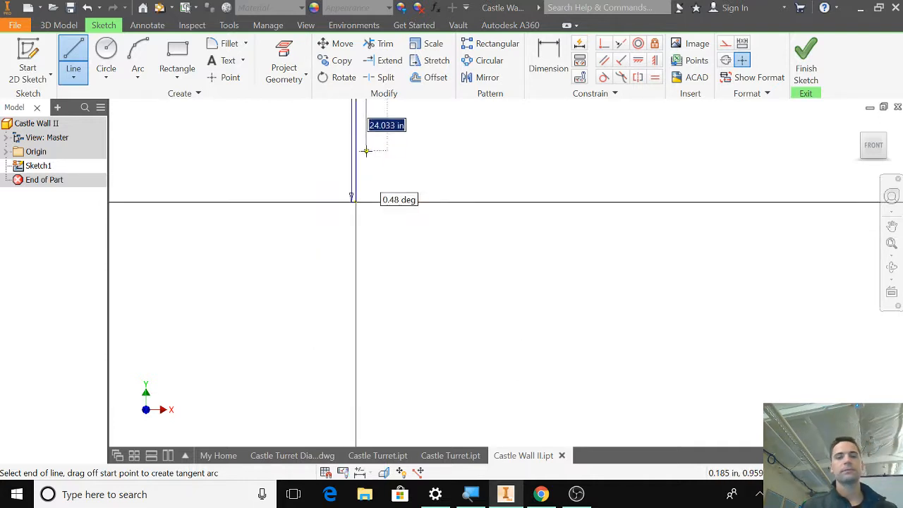
pyautogui.moveTo(407, 136); pyautogui.dragTo(383, 352, button='middle')
pyautogui.scroll(-5, 369, 218)
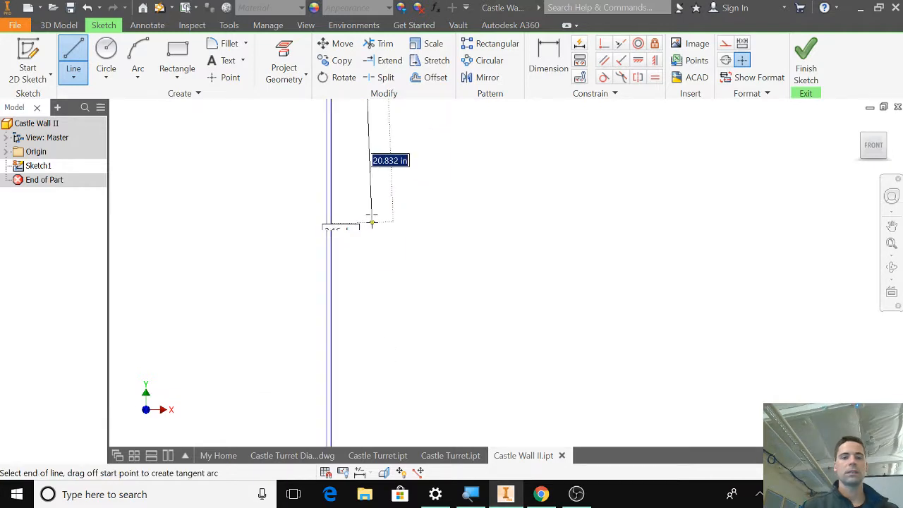
pyautogui.moveTo(426, 139); pyautogui.dragTo(388, 316, button='middle')
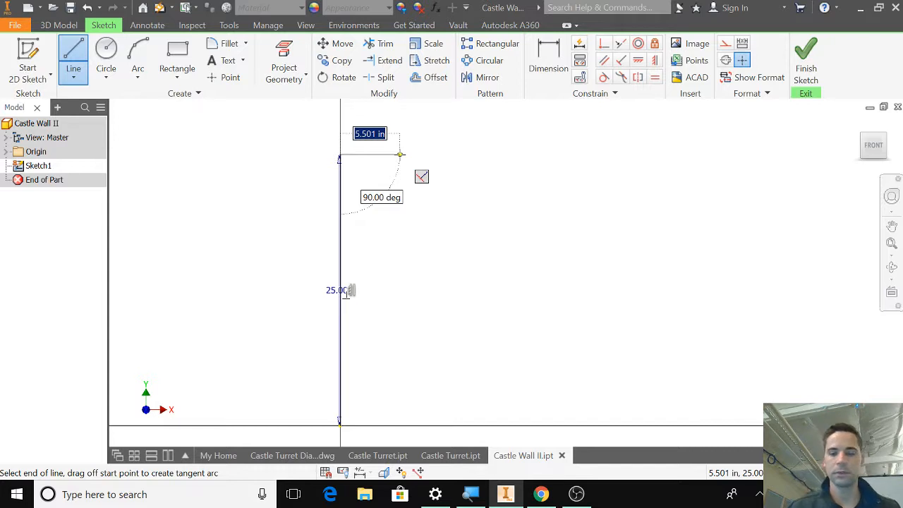
pyautogui.write('5')
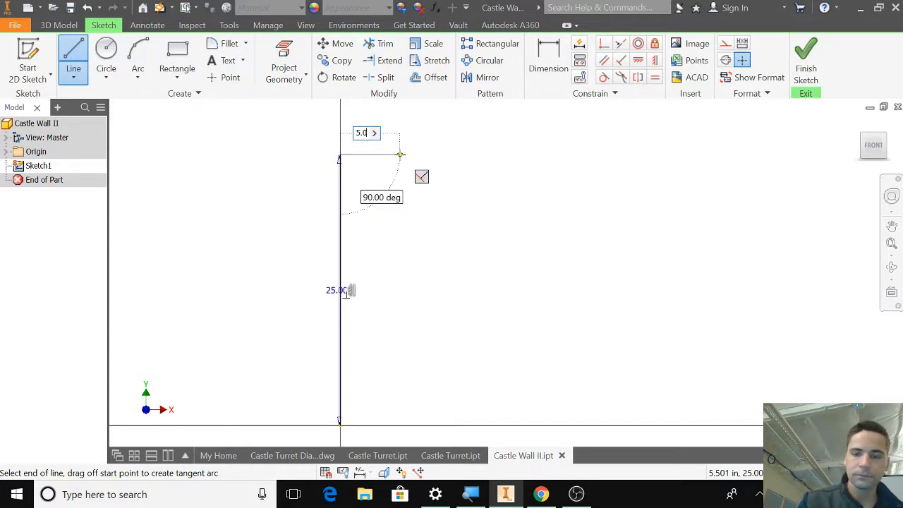
pyautogui.write('.0')
pyautogui.press('Return')
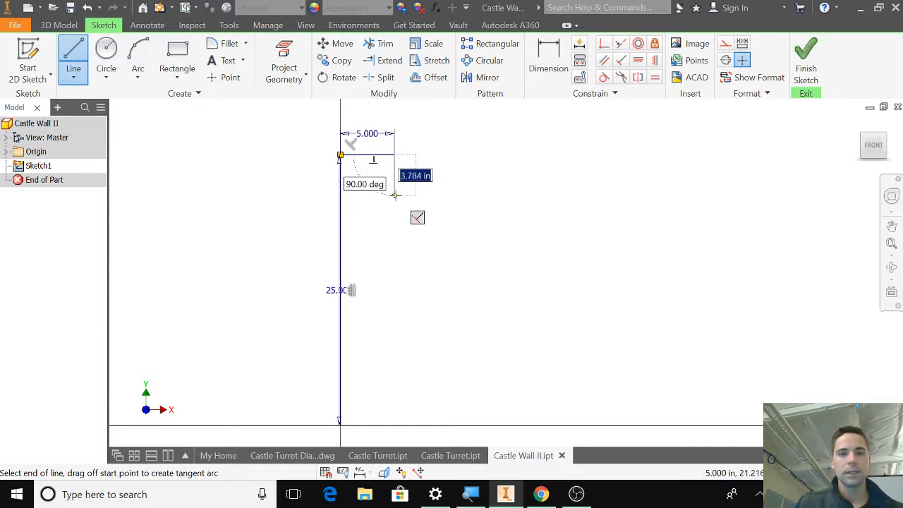
pyautogui.write('5')
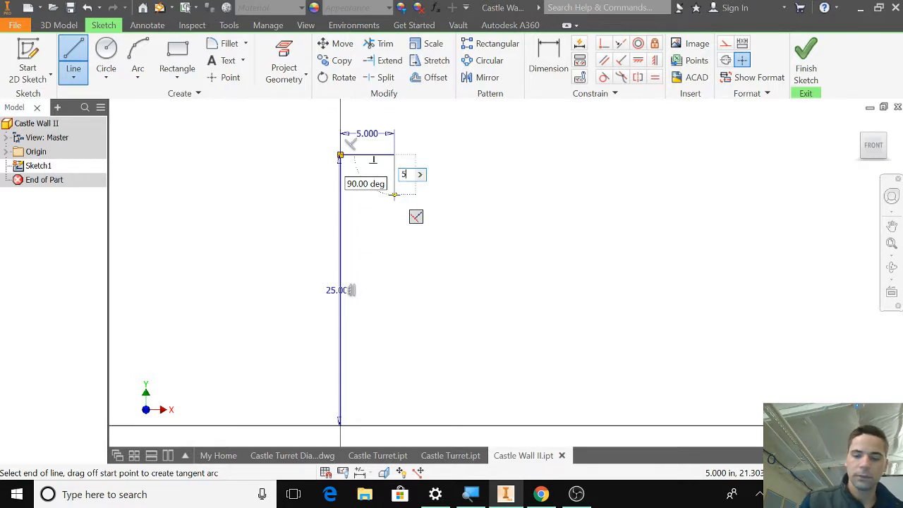
pyautogui.write('.0')
pyautogui.press('Return')
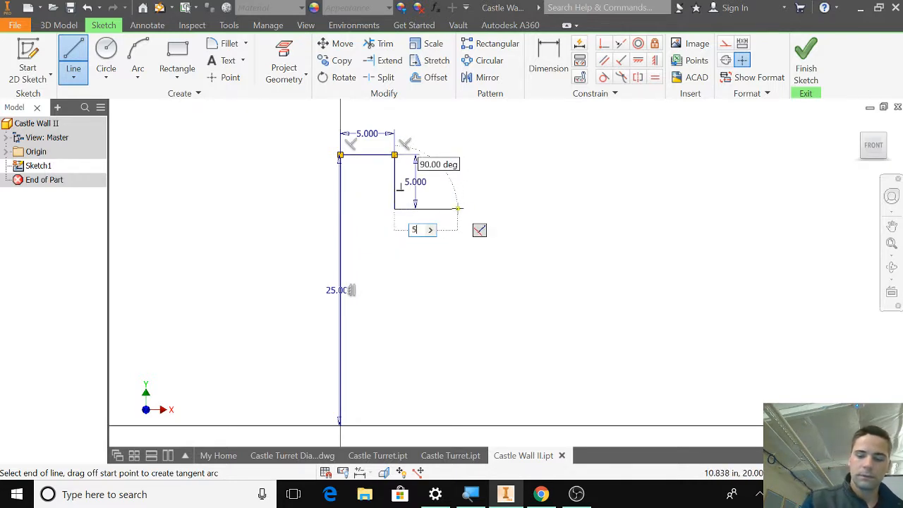
# - Draw the first notch's 5 in floor, its rising side up to the wall top, and the second merlon's 5 in top edge
pyautogui.write('5.0')
pyautogui.press('Return')
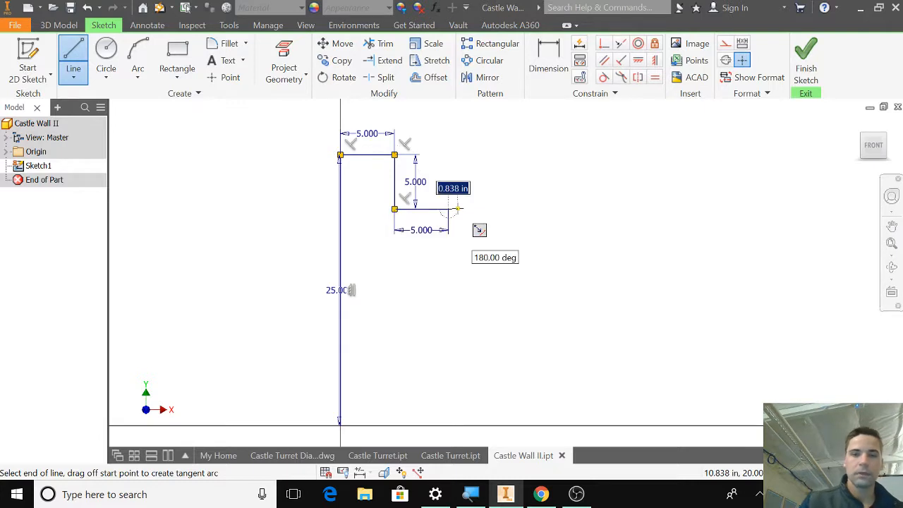
pyautogui.click(448, 154)
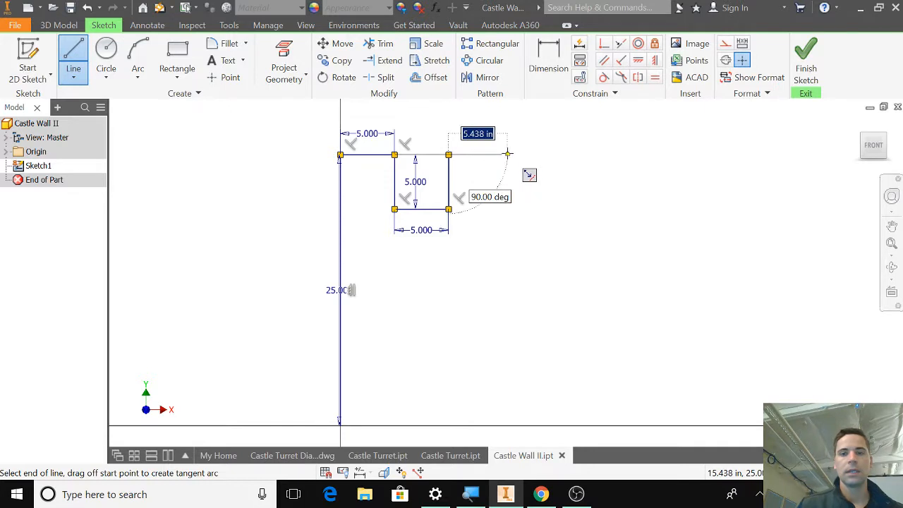
pyautogui.write('5')
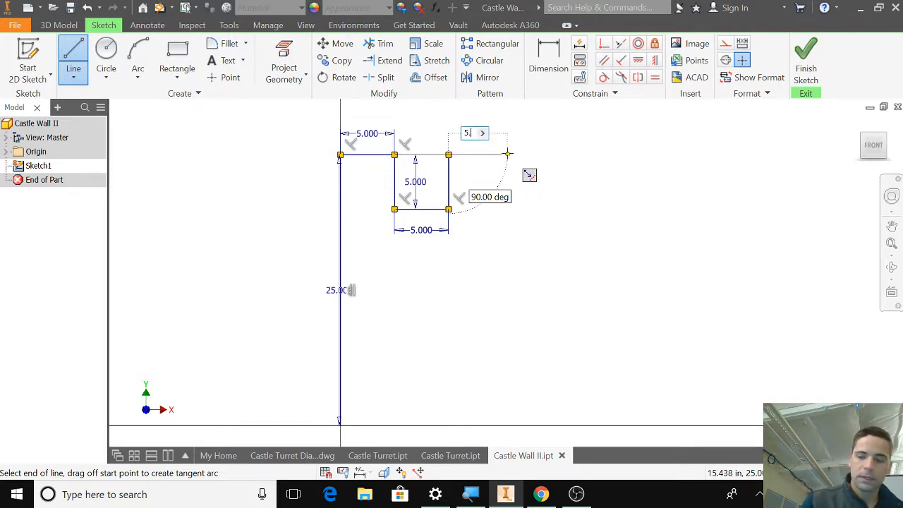
pyautogui.write('.0')
pyautogui.press('Return')
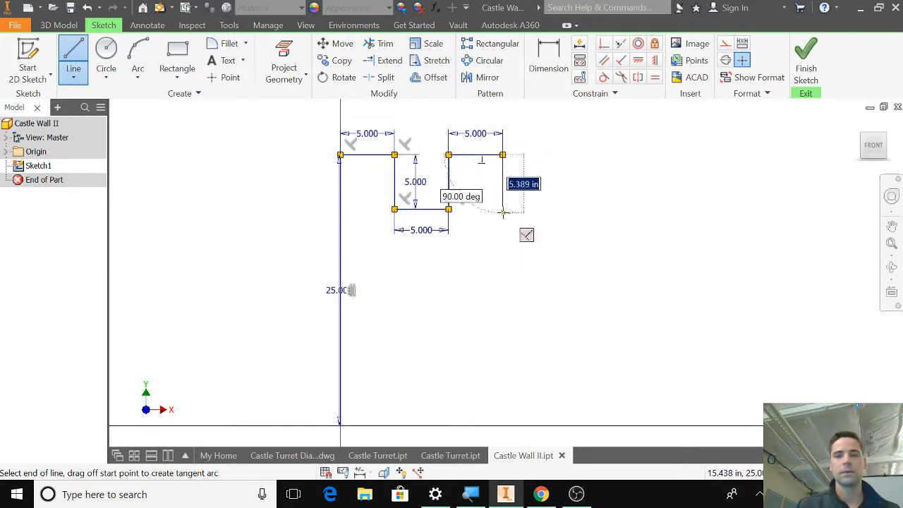
# - Draw the second notch 5 in wide, level with the first notch's floor, and add the third merlon's 5 in top edge
pyautogui.click(502, 209)
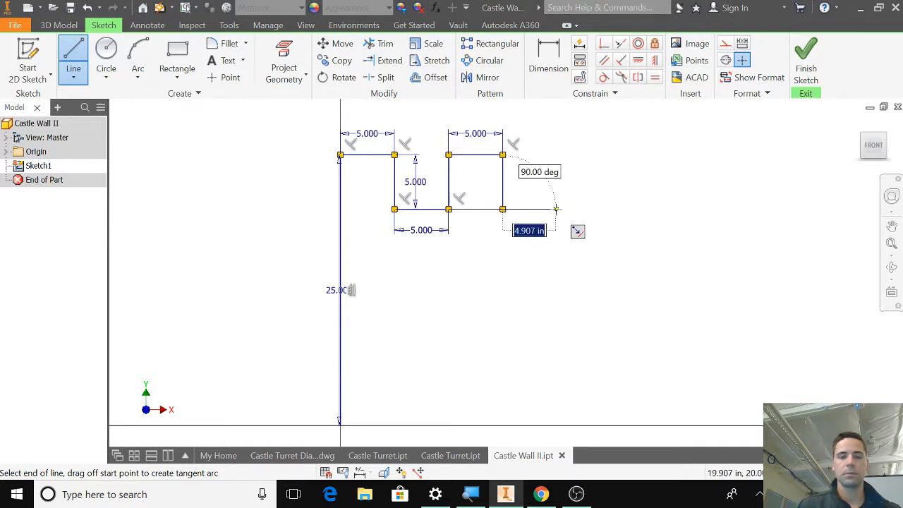
pyautogui.write('5.0')
pyautogui.press('Return')
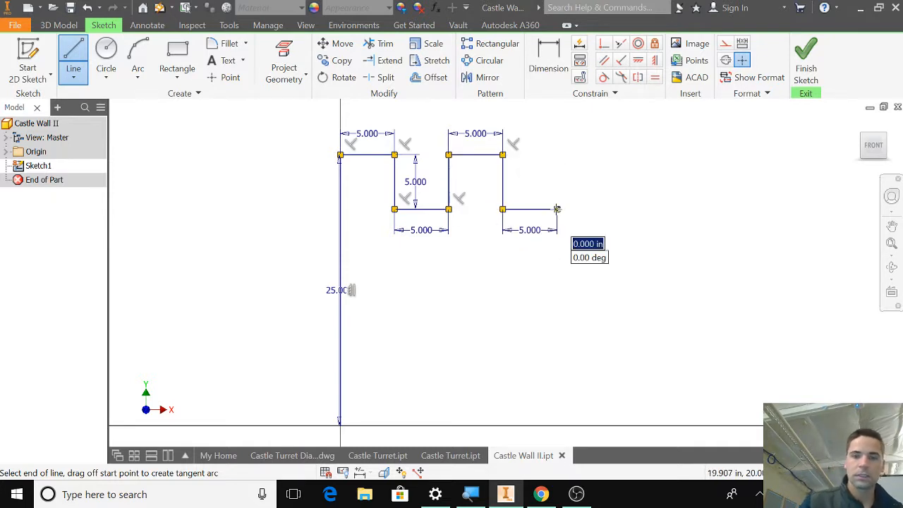
pyautogui.click(557, 153)
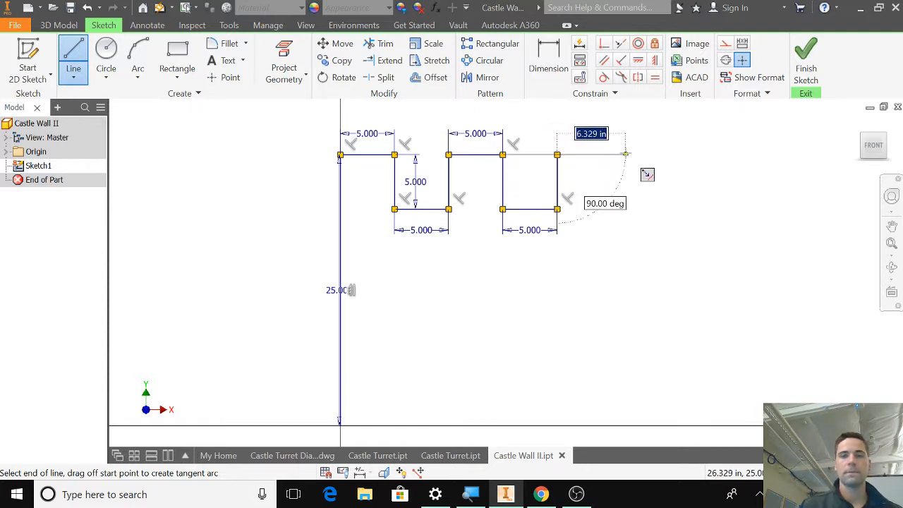
pyautogui.write('5.0')
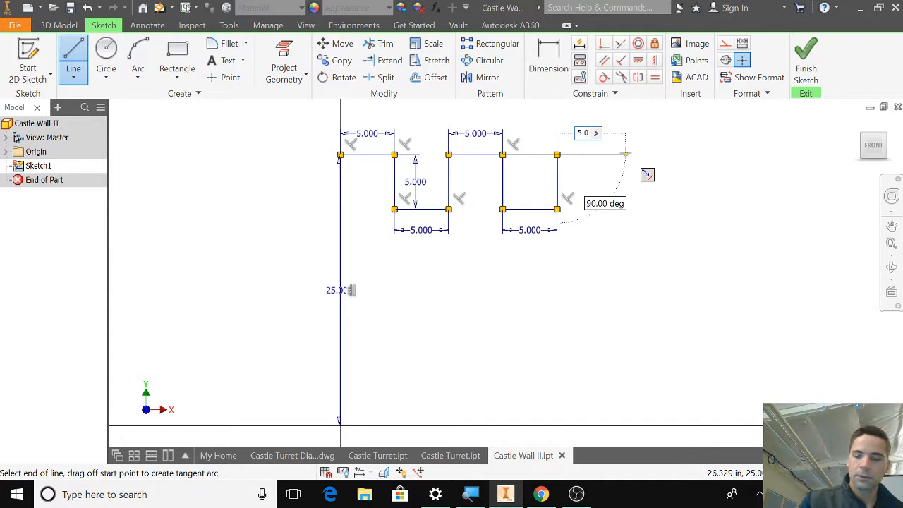
pyautogui.press('Return')
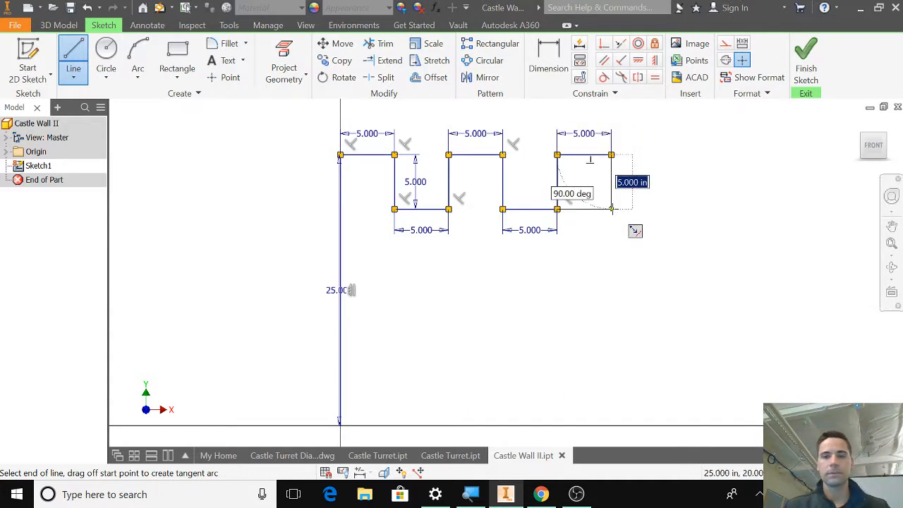
# - Draw the third notch 5 in wide at the same depth, add the fourth merlon's 5 in top edge, and end the line chain
pyautogui.click(612, 208)
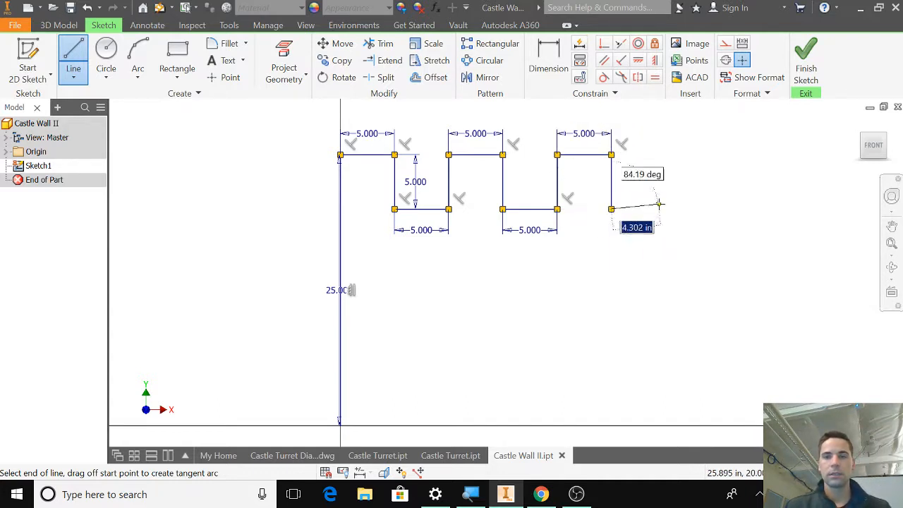
pyautogui.write('5')
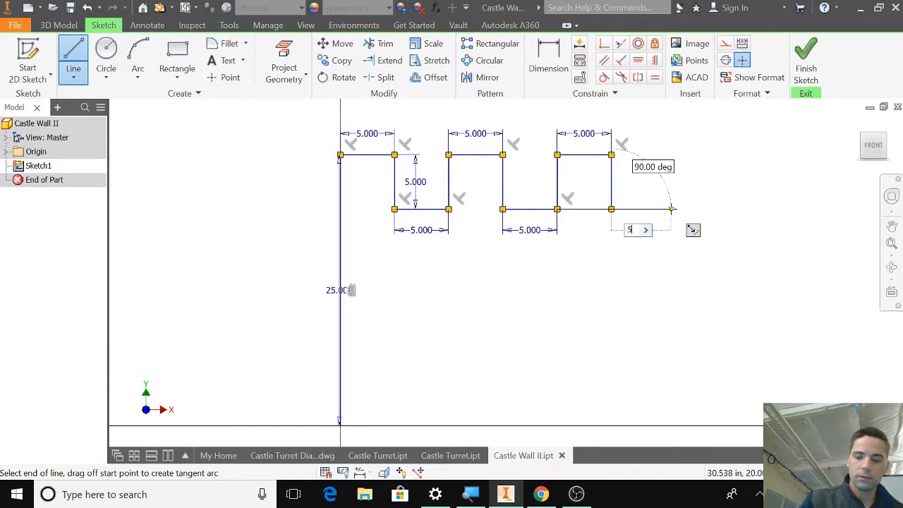
pyautogui.press('Return')
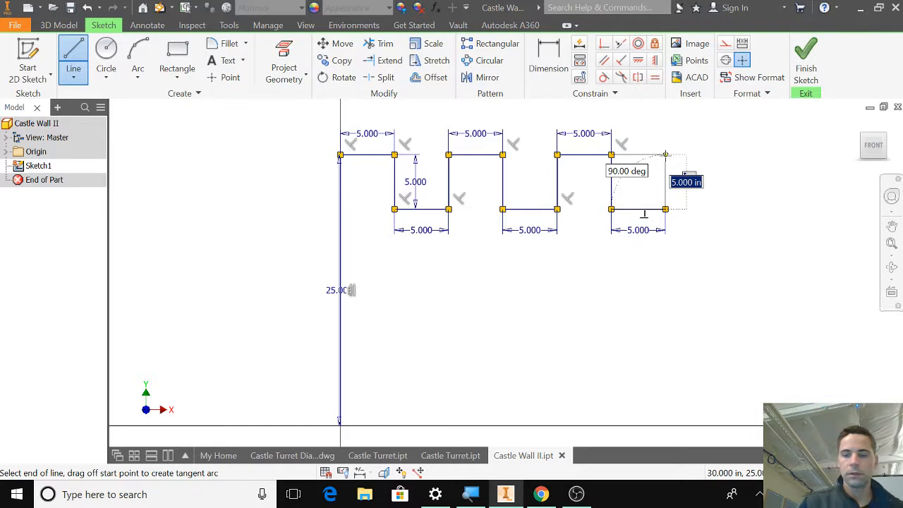
pyautogui.click(665, 154)
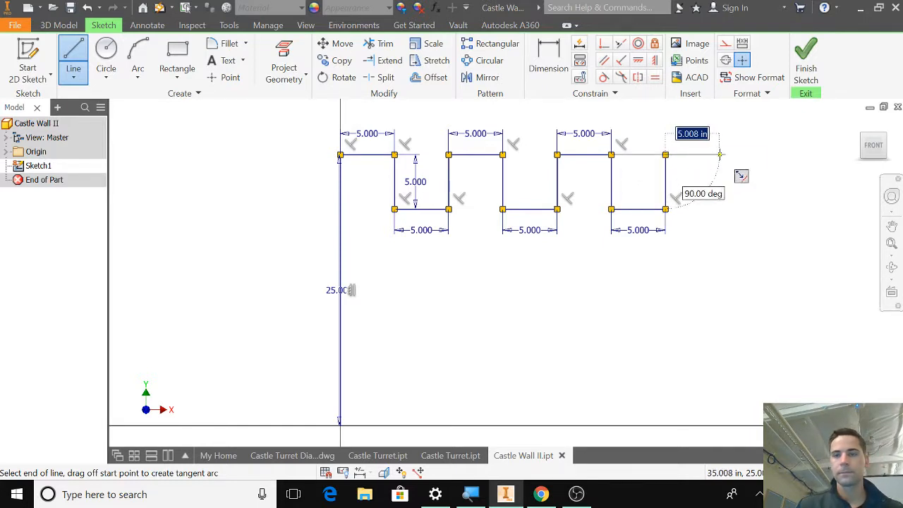
pyautogui.write('5.')
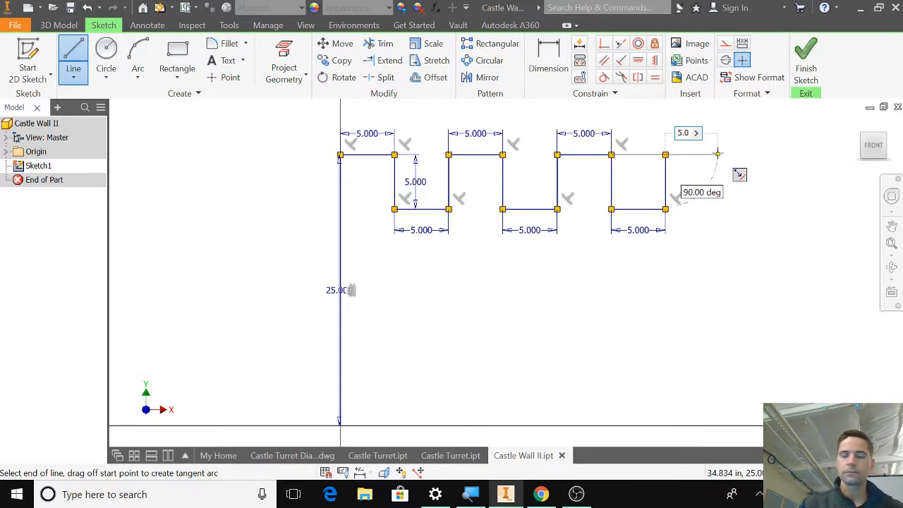
pyautogui.write('0')
pyautogui.press('Return')
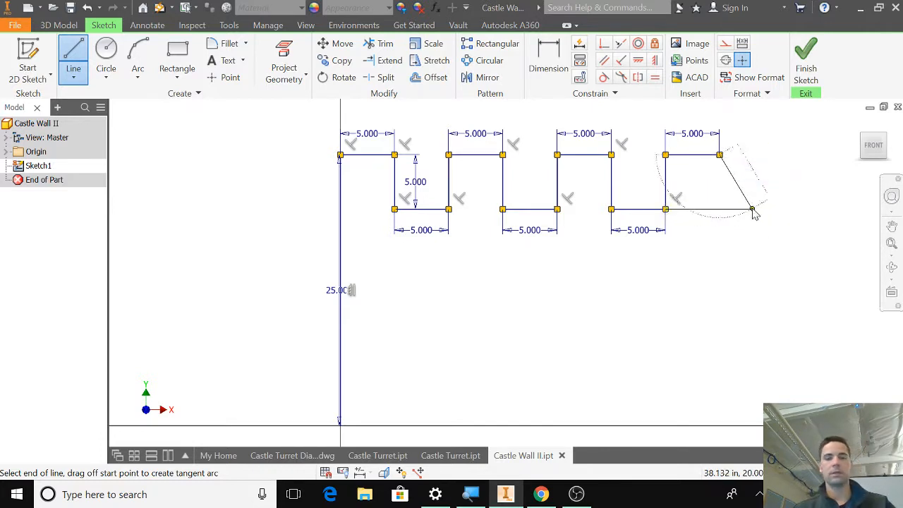
pyautogui.press('Escape')
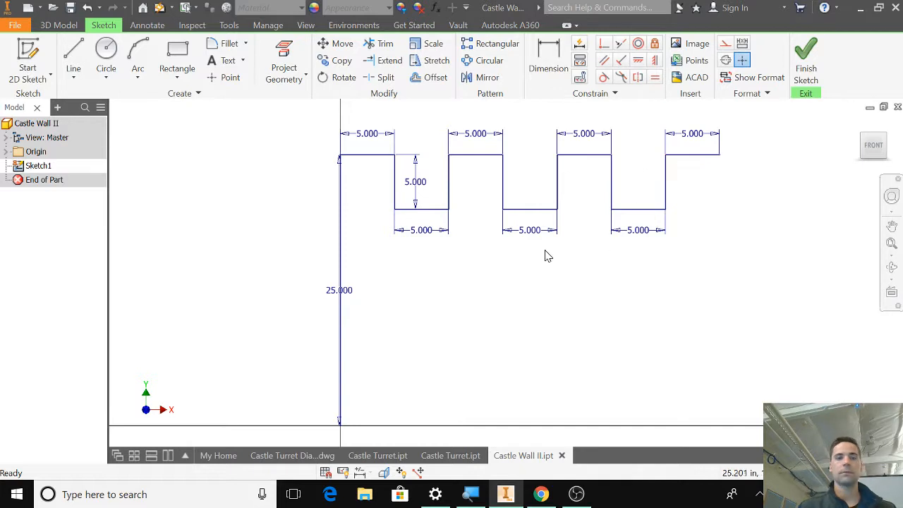
# - Continue the outline from the fourth merlon's free end with the fourth notch: a drop to floor level, a 5 in floor and a 5 in rise
pyautogui.click(74, 50)
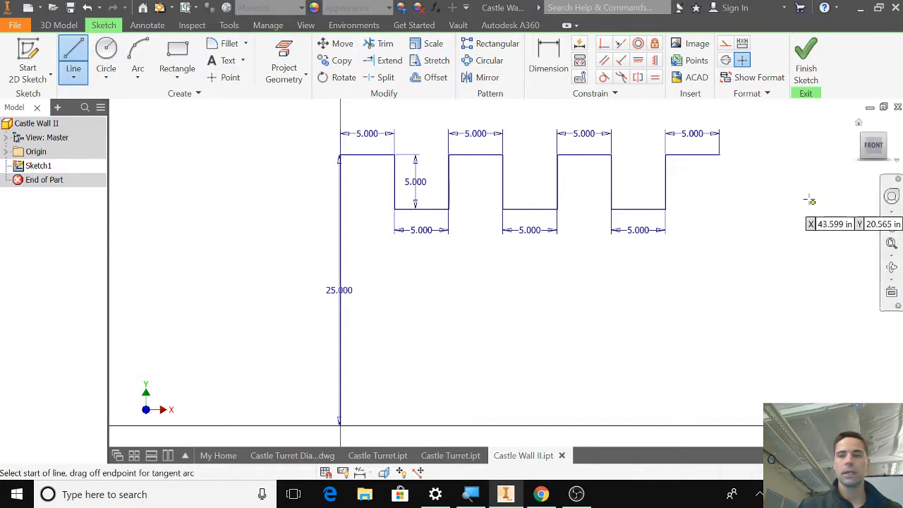
pyautogui.click(719, 154)
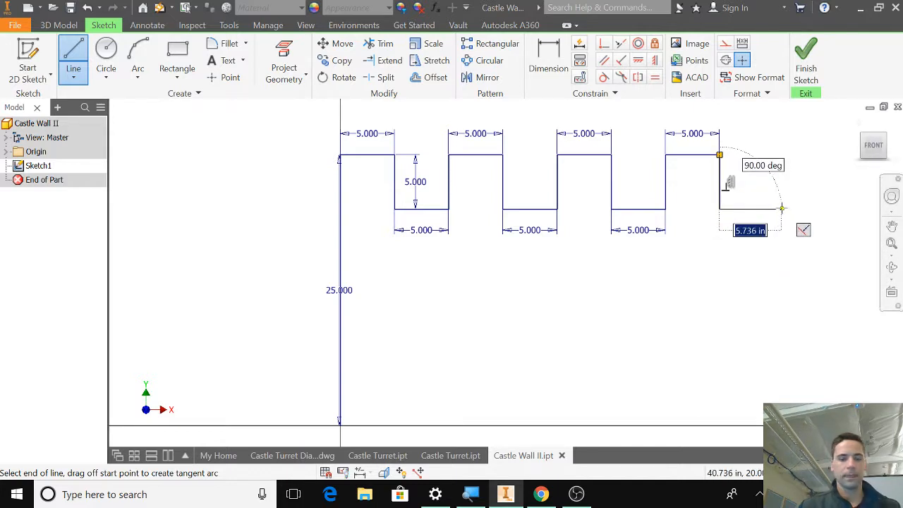
pyautogui.write('5.0')
pyautogui.press('Return')
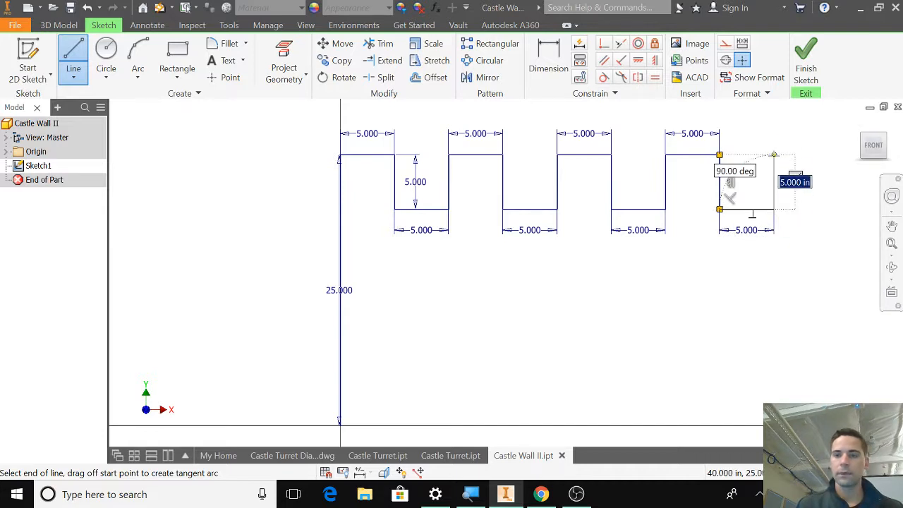
pyautogui.write('5.0')
pyautogui.press('Return')
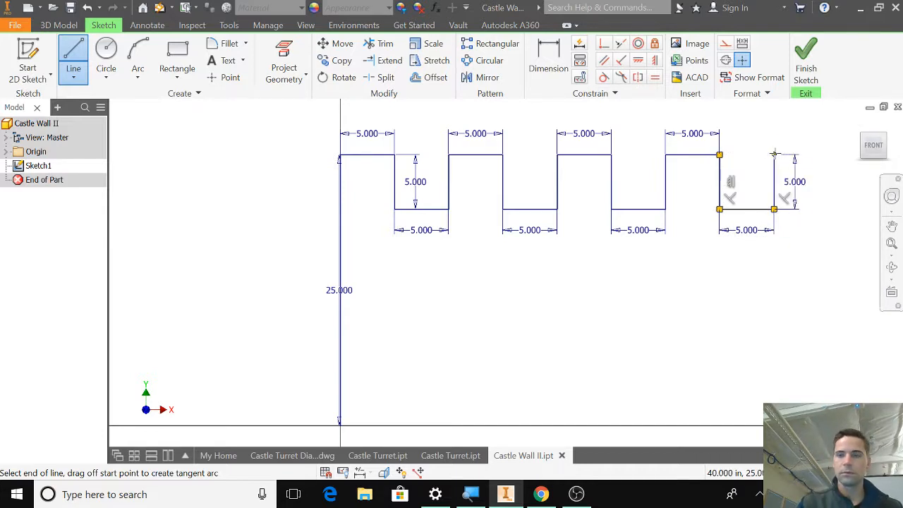
# - Draw the fifth merlon's 5 in top edge and its vertical drop to the level of the notch floors
pyautogui.moveTo(837, 151)
pyautogui.mouseDown(button='middle')
pyautogui.moveTo(709, 175)
pyautogui.moveTo(664, 154)
pyautogui.mouseUp(button='middle')
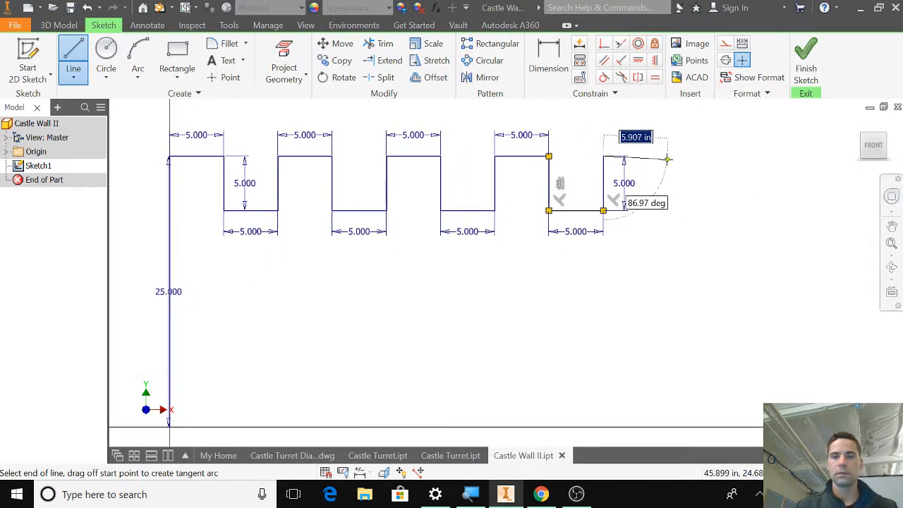
pyautogui.write('5')
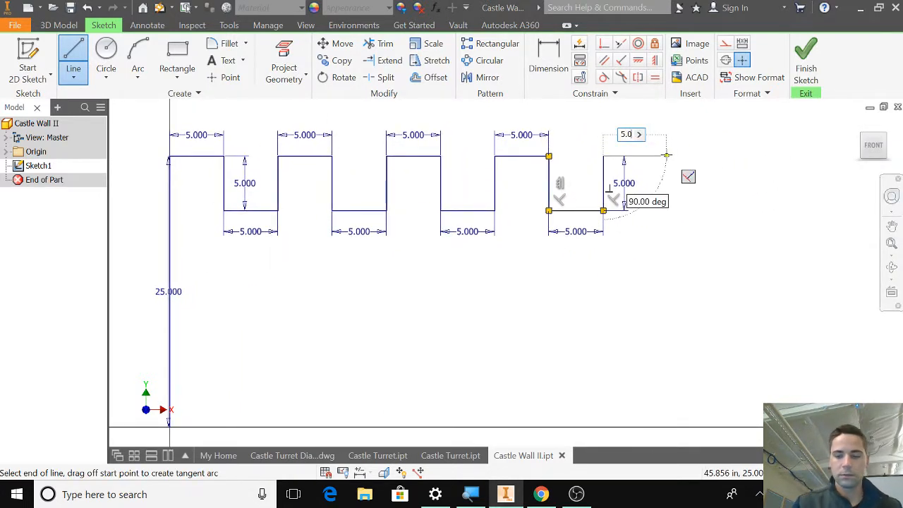
pyautogui.write('.0')
pyautogui.press('Return')
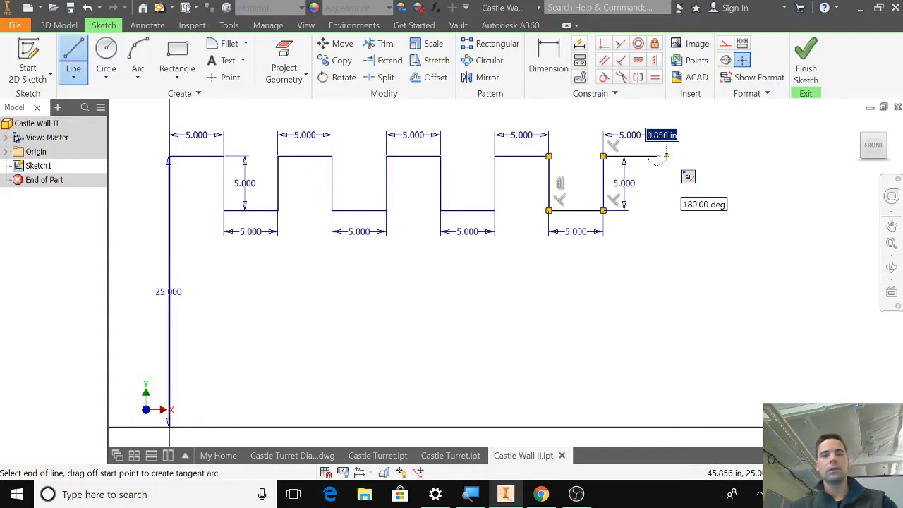
pyautogui.write('5')
pyautogui.press('Return')
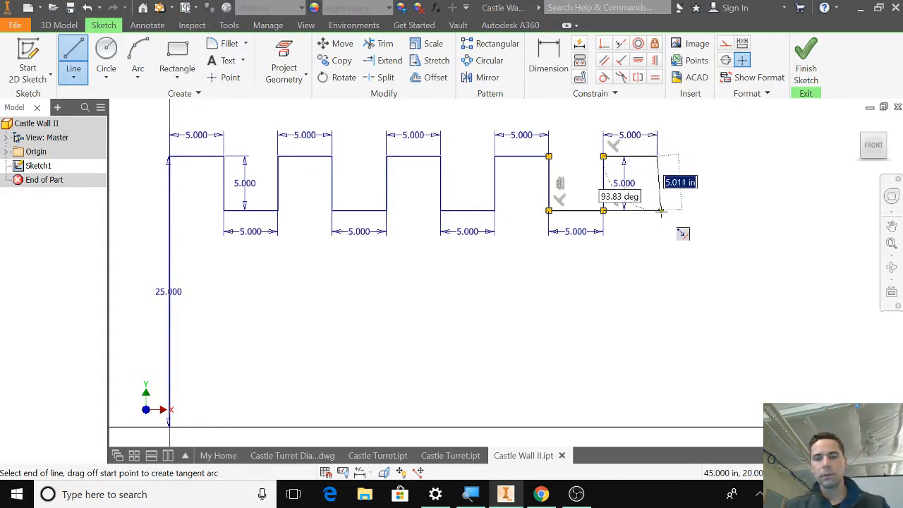
pyautogui.click(657, 210)
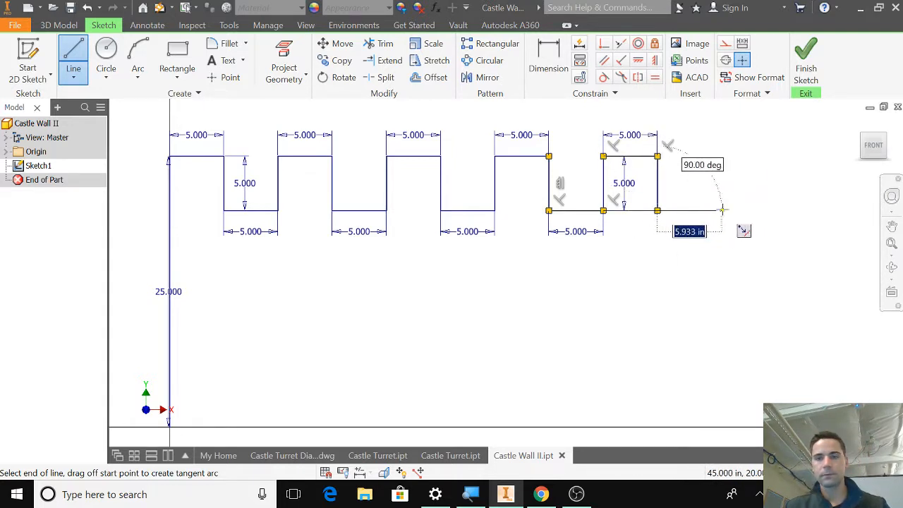
# - Draw the fifth notch's 5 in floor, its rise to the wall top, and the sixth merlon's 5 in top edge
pyautogui.write('5')
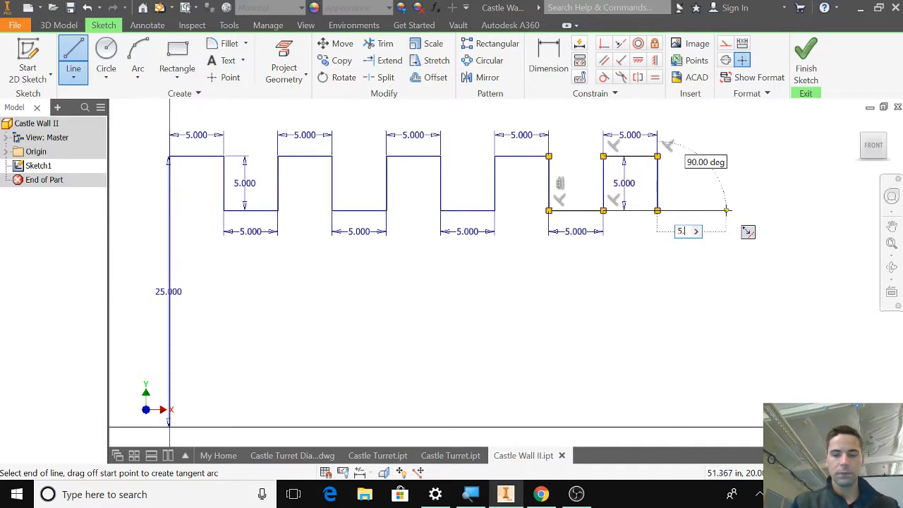
pyautogui.press('Return')
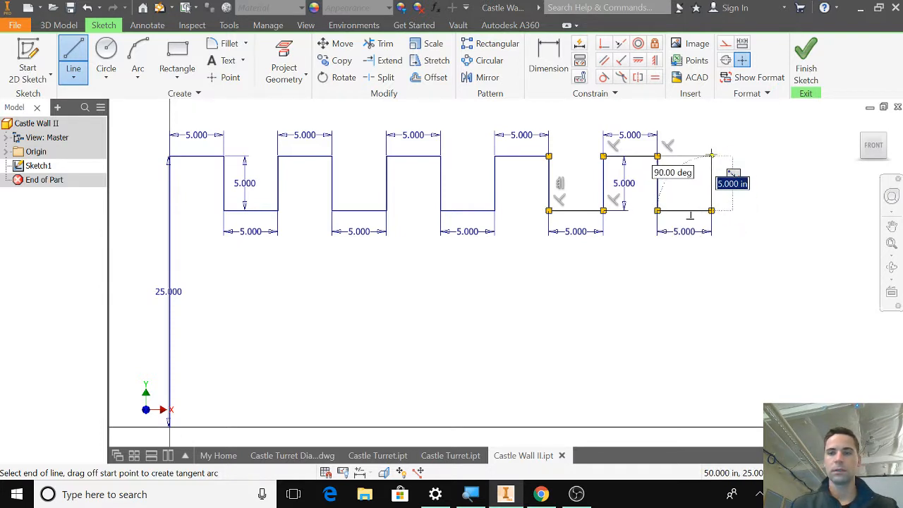
pyautogui.click(712, 154)
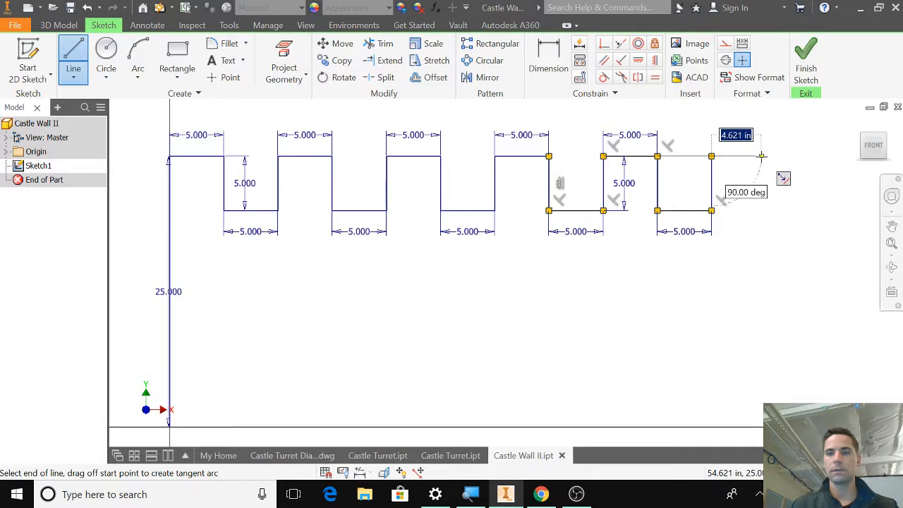
pyautogui.write('5')
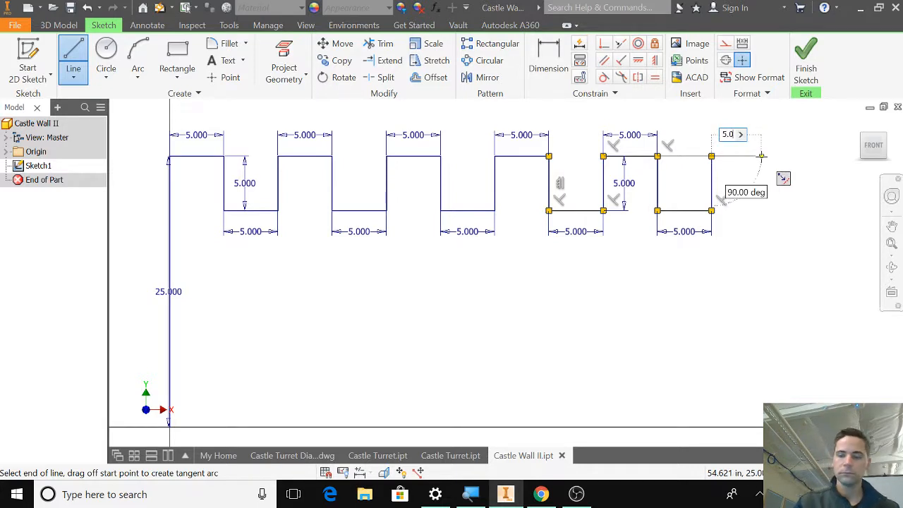
pyautogui.press('Return')
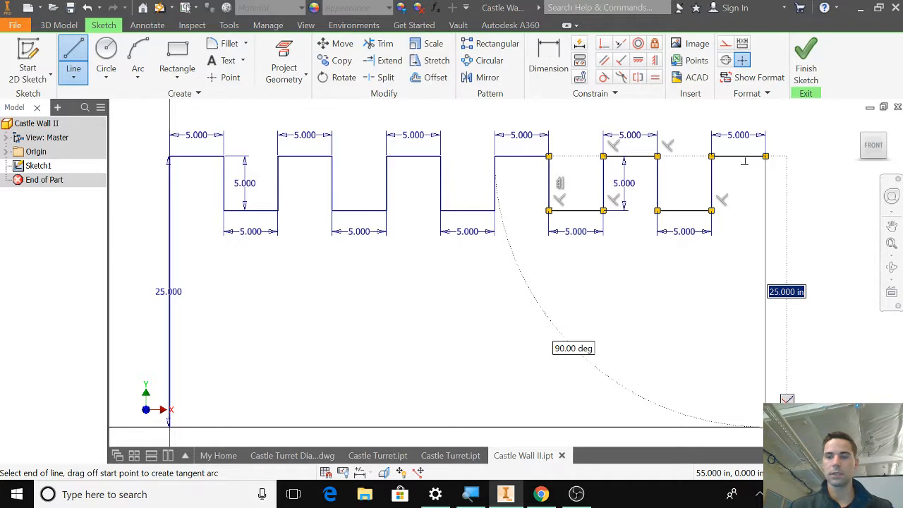
# - Close the profile with a vertical line down to the base level and a bottom edge back to the origin, and finish the sketch
pyautogui.click(764, 425)
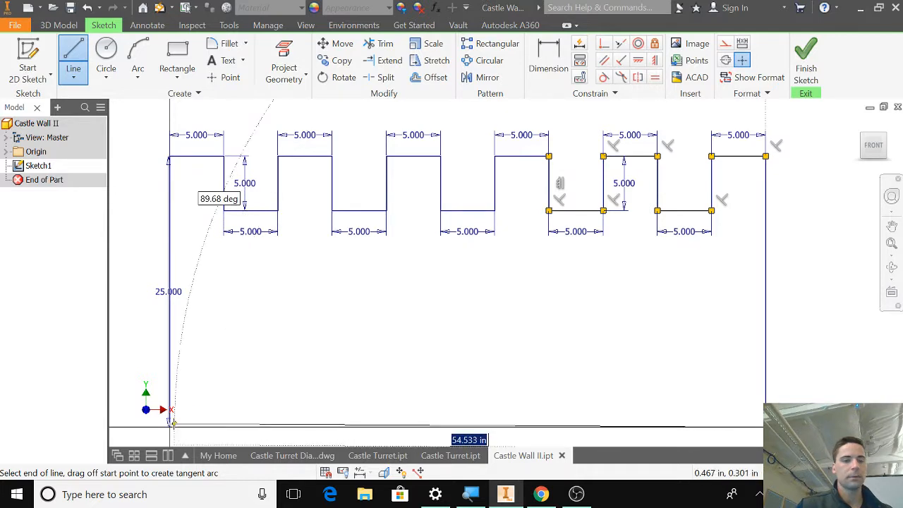
pyautogui.click(170, 426)
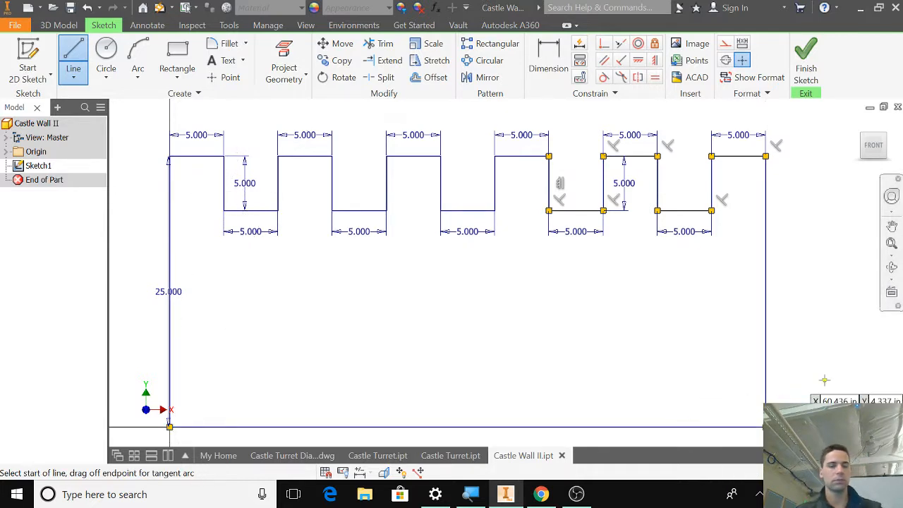
pyautogui.press('Escape')
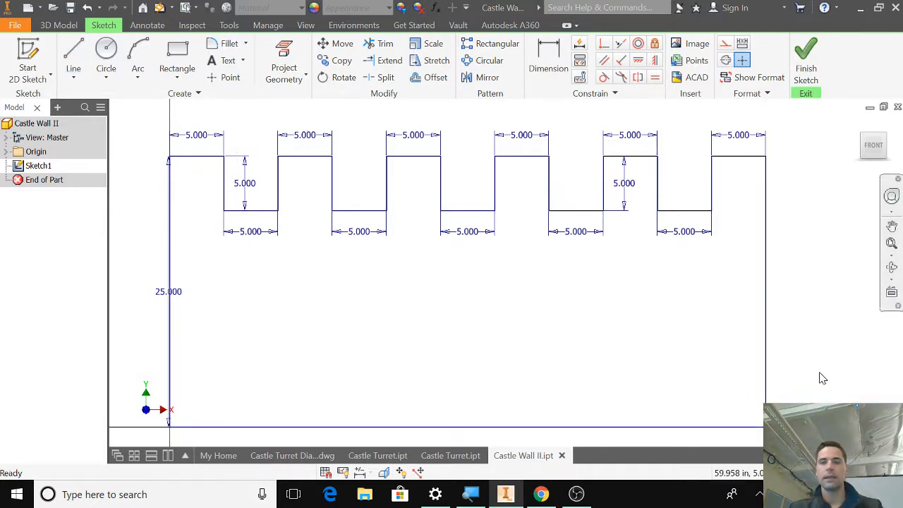
pyautogui.click(806, 76)
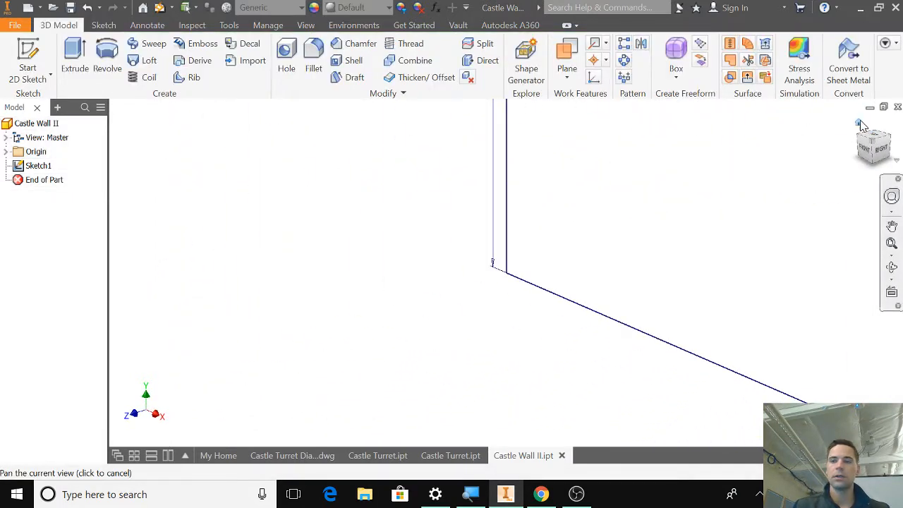
# - Show the model in its home view and extrude the closed wall profile 3.42 in
pyautogui.click(861, 125)
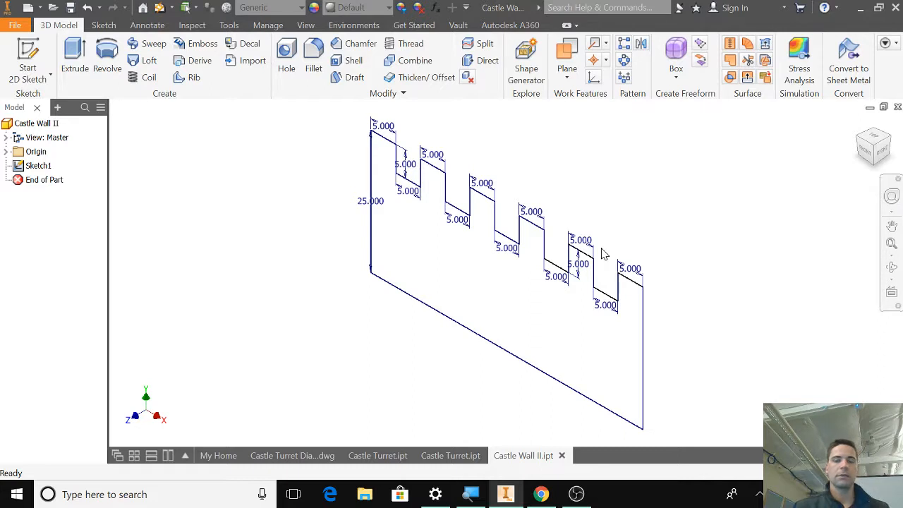
pyautogui.click(75, 61)
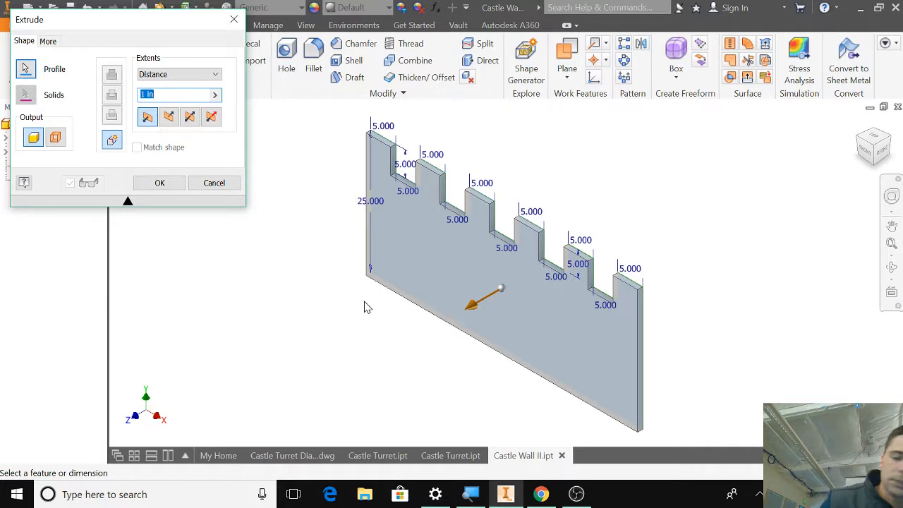
pyautogui.write('3')
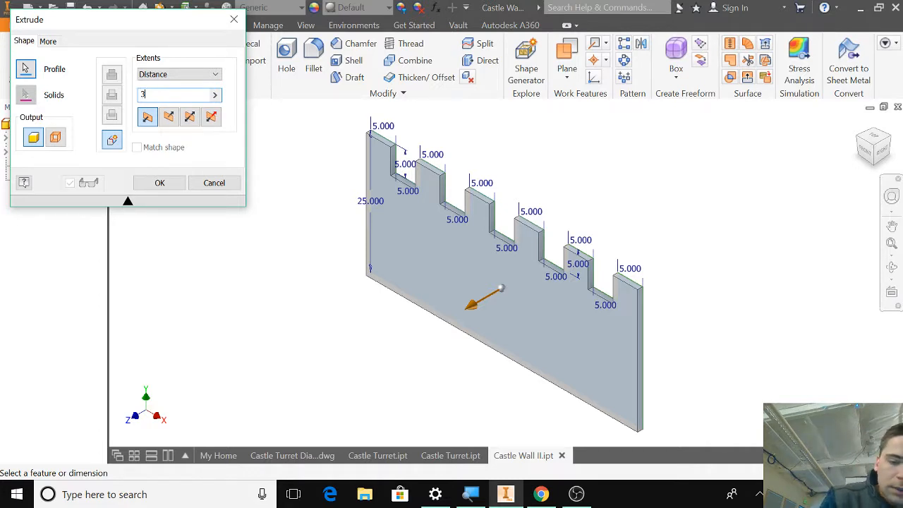
pyautogui.write('.42')
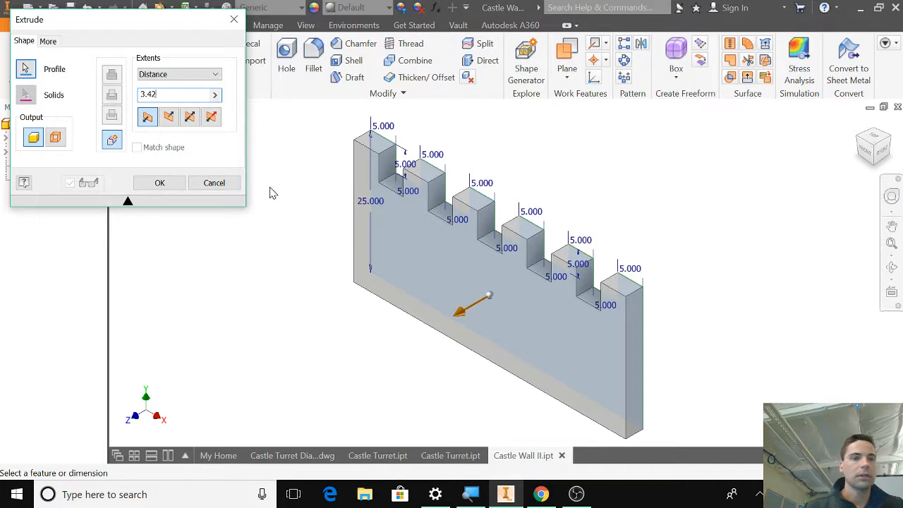
pyautogui.click(158, 184)
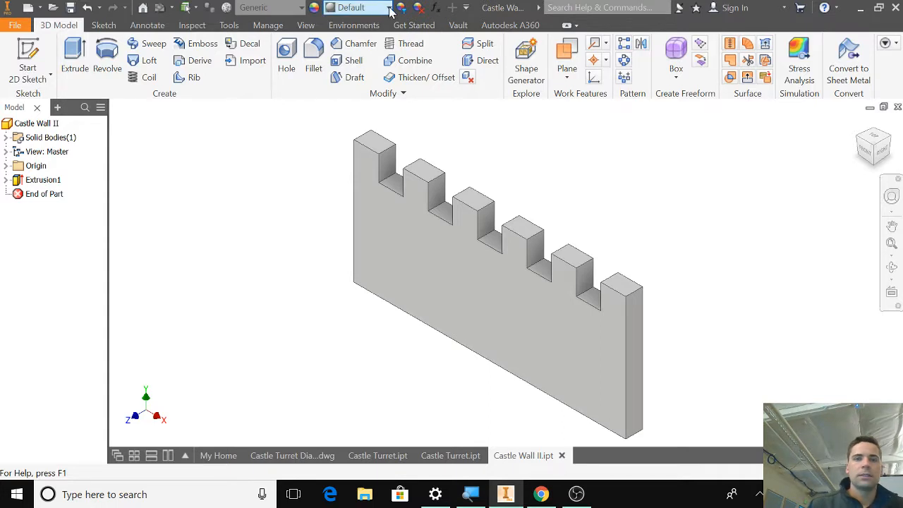
# - Apply the Galvanized appearance to the wall part
pyautogui.click(389, 8)
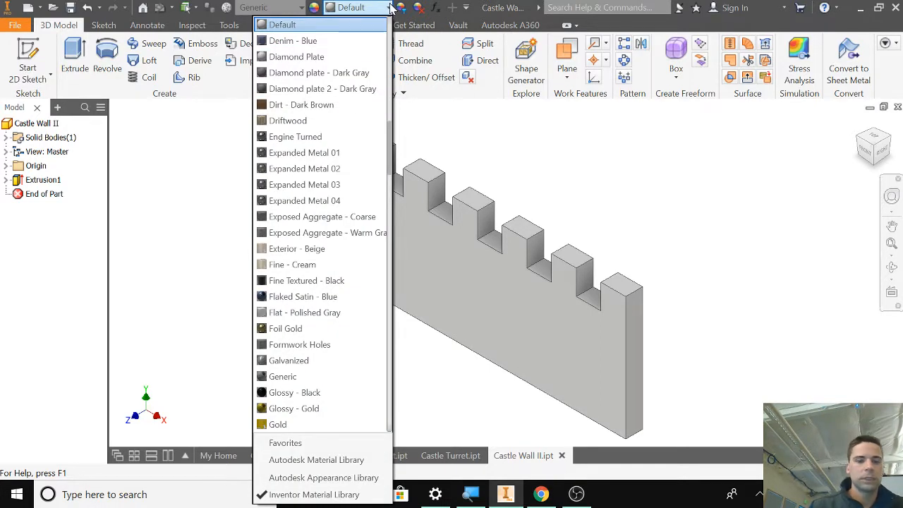
pyautogui.click(302, 360)
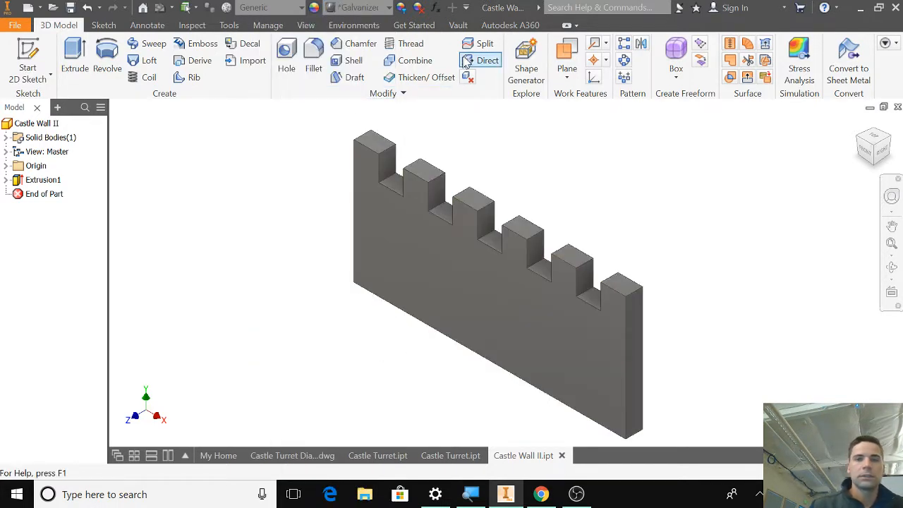
pyautogui.click(401, 8)
pyautogui.click(525, 245)
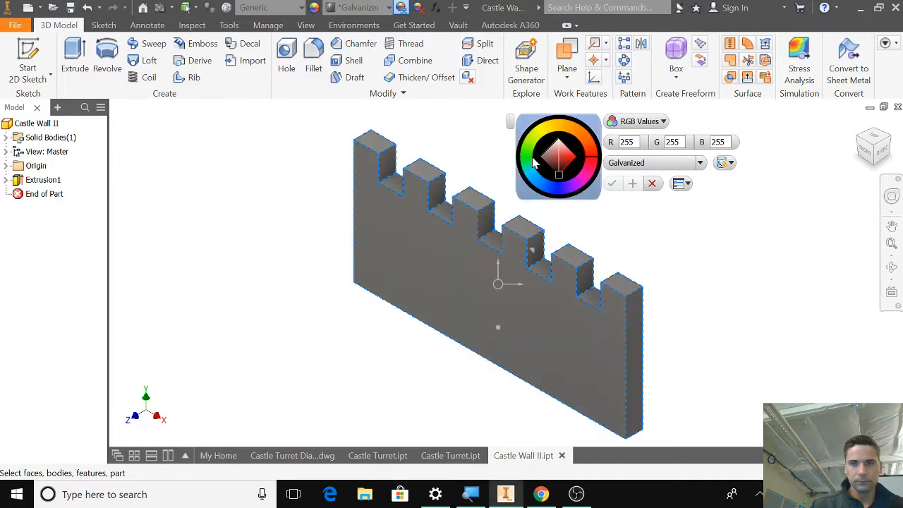
pyautogui.click(589, 180)
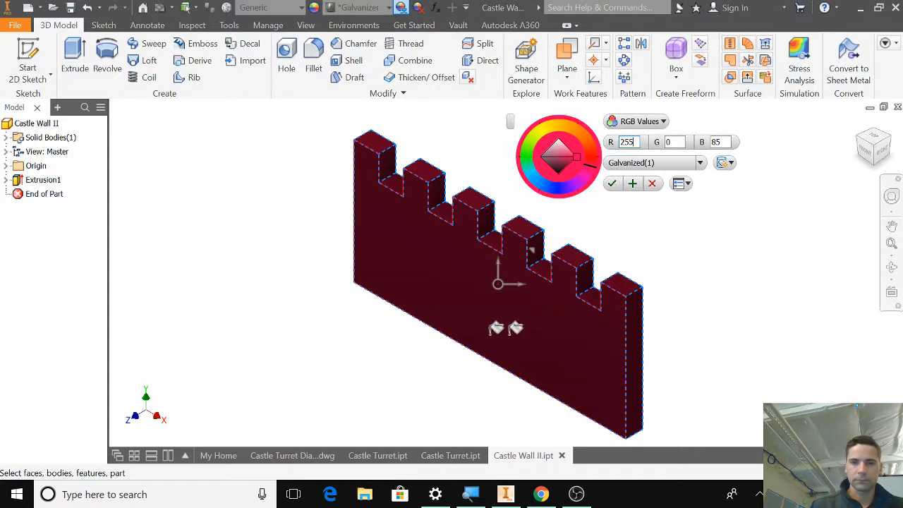
pyautogui.press('Escape')
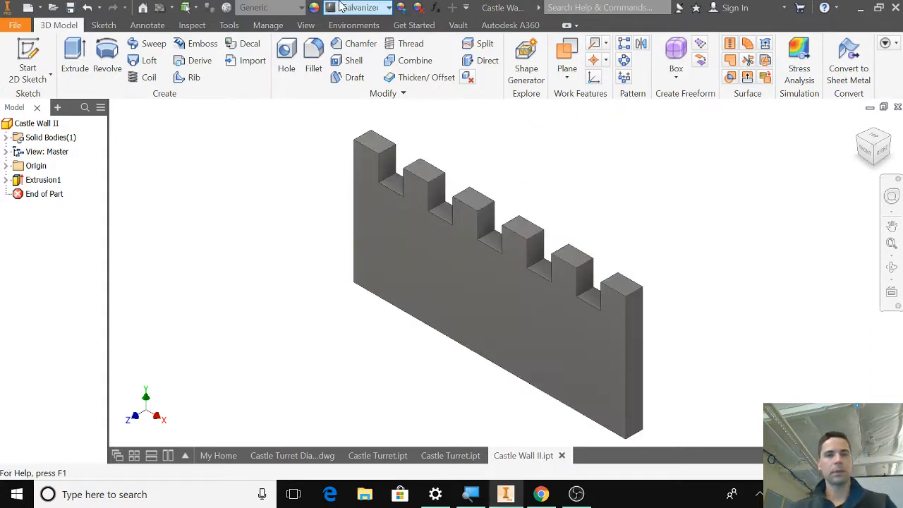
# - Adjust the wall's Galvanized appearance to a green tint on the color wheel and accept it
pyautogui.click(401, 8)
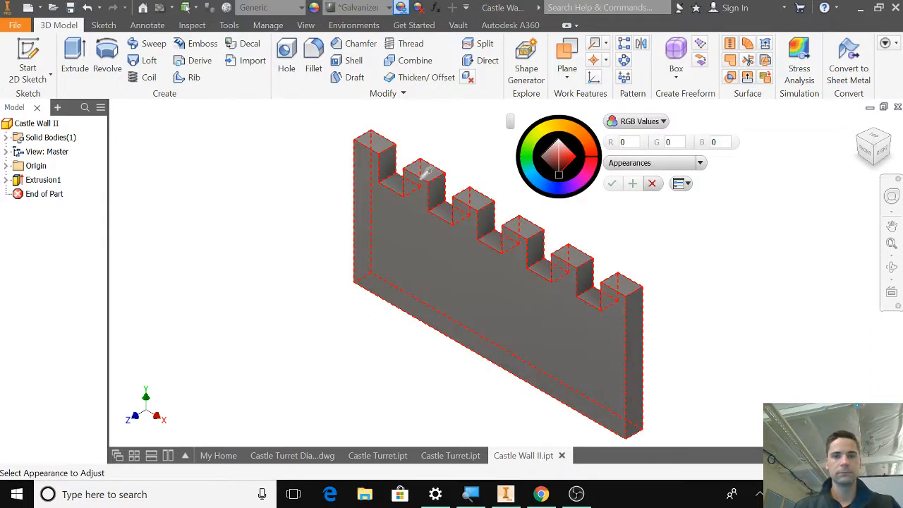
pyautogui.click(589, 173)
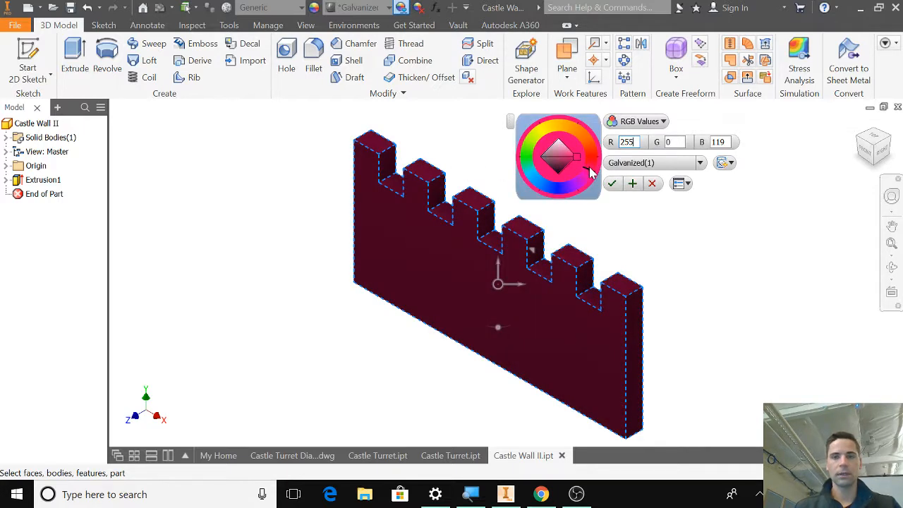
pyautogui.moveTo(592, 167)
pyautogui.mouseDown()
pyautogui.moveTo(598, 152)
pyautogui.moveTo(589, 134)
pyautogui.moveTo(593, 176)
pyautogui.moveTo(575, 199)
pyautogui.moveTo(530, 179)
pyautogui.moveTo(537, 141)
pyautogui.moveTo(553, 128)
pyautogui.moveTo(568, 134)
pyautogui.moveTo(543, 136)
pyautogui.moveTo(531, 154)
pyautogui.mouseUp()
pyautogui.click(611, 185)
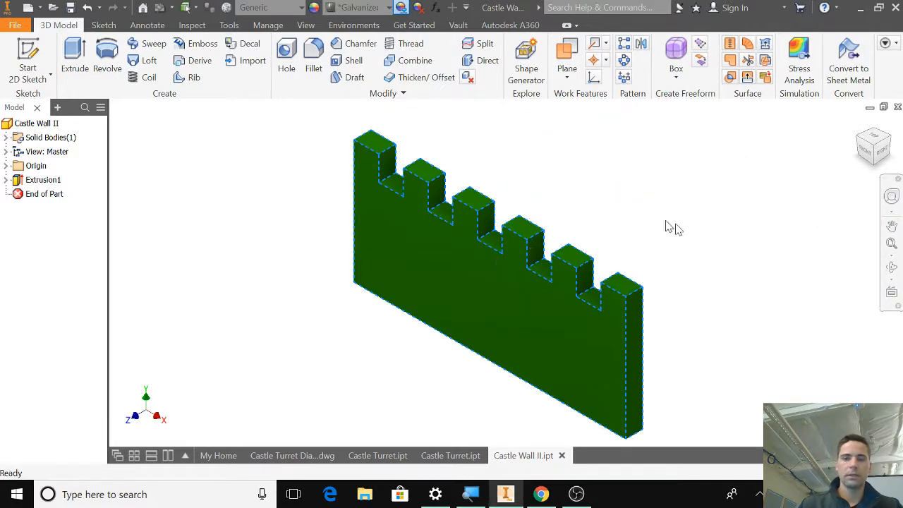
# - Inspect the green wall and compare it with the Castle Turret part, ending back on Castle Wall II
pyautogui.keyDown('shift'); pyautogui.moveTo(680, 346); pyautogui.dragTo(705, 353, button='middle'); pyautogui.keyUp('shift')
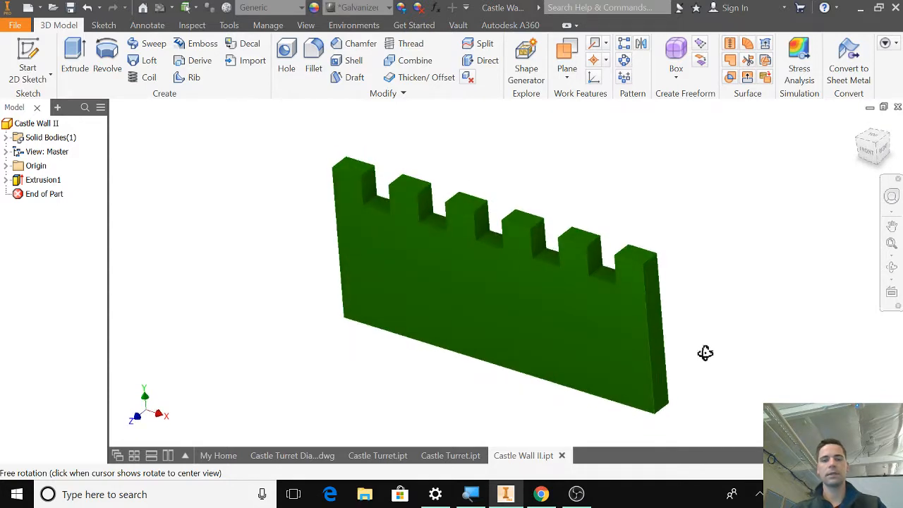
pyautogui.click(858, 126)
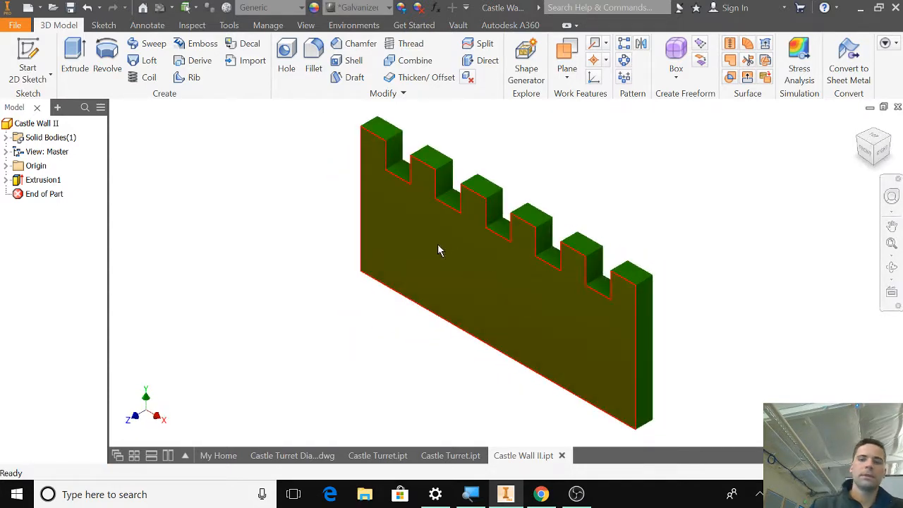
pyautogui.click(452, 455)
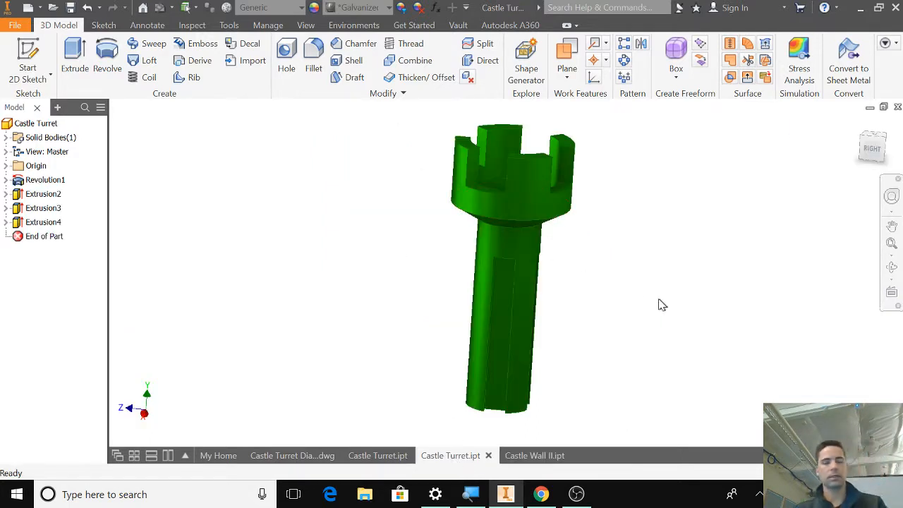
pyautogui.keyDown('shift'); pyautogui.moveTo(661, 305); pyautogui.dragTo(596, 284, button='middle'); pyautogui.keyUp('shift')
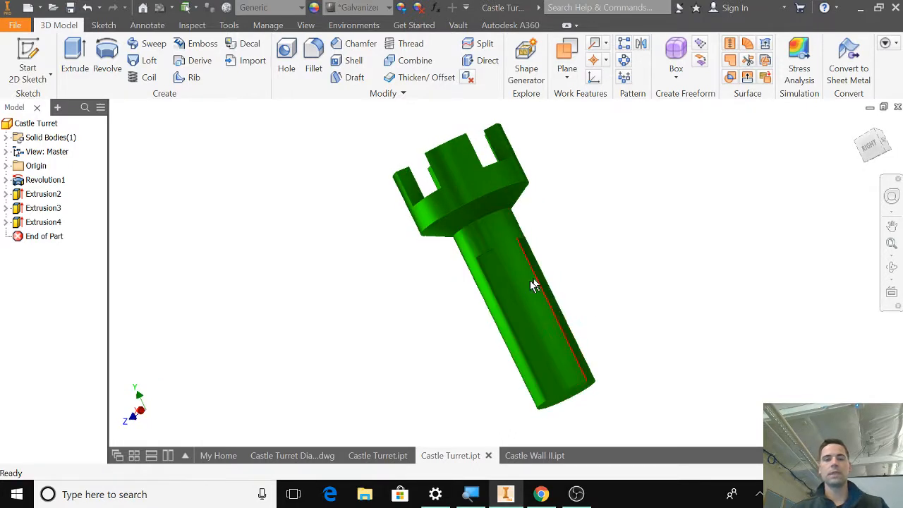
pyautogui.keyDown('shift'); pyautogui.moveTo(668, 337); pyautogui.dragTo(624, 370, button='middle'); pyautogui.keyUp('shift')
pyautogui.click(536, 455)
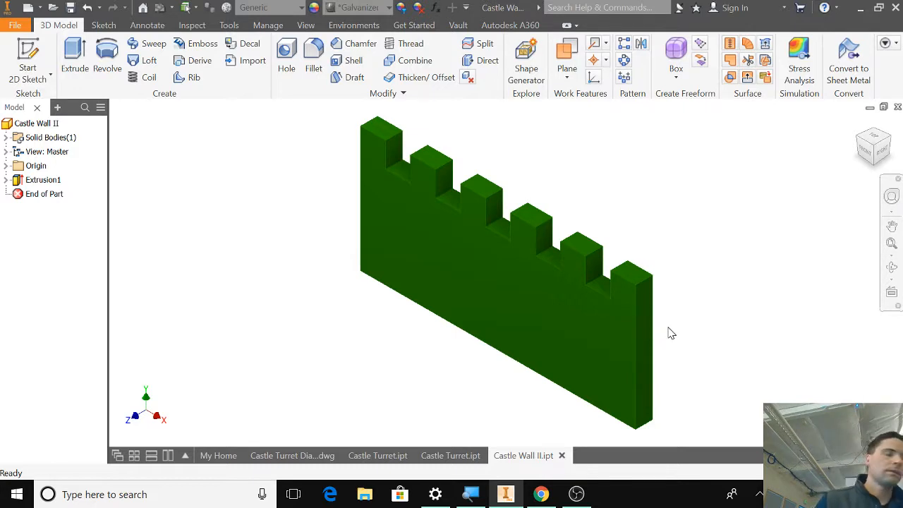
pyautogui.click(451, 455)
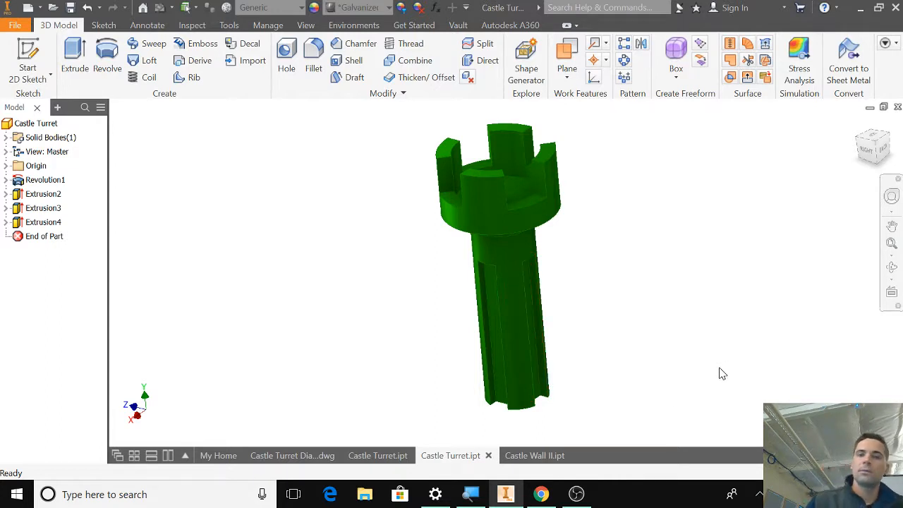
pyautogui.click(540, 455)
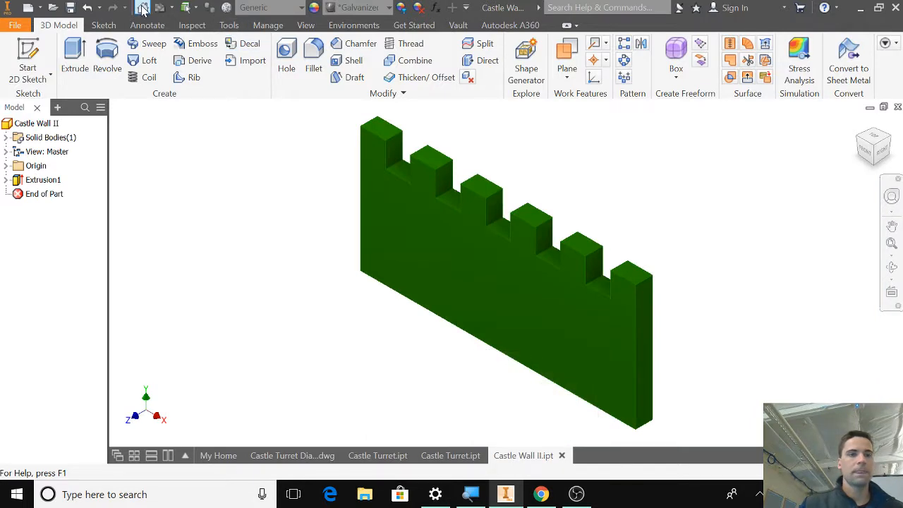